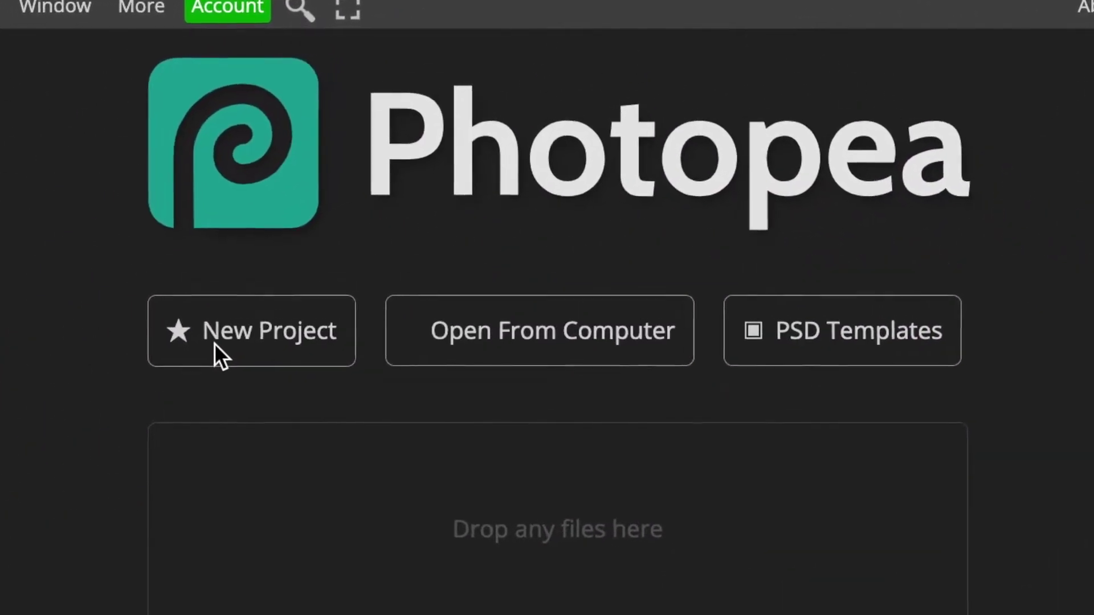
# Step: Create a new 1280 × 720 px blank project with White chosen as the background
pyautogui.click(231, 344)
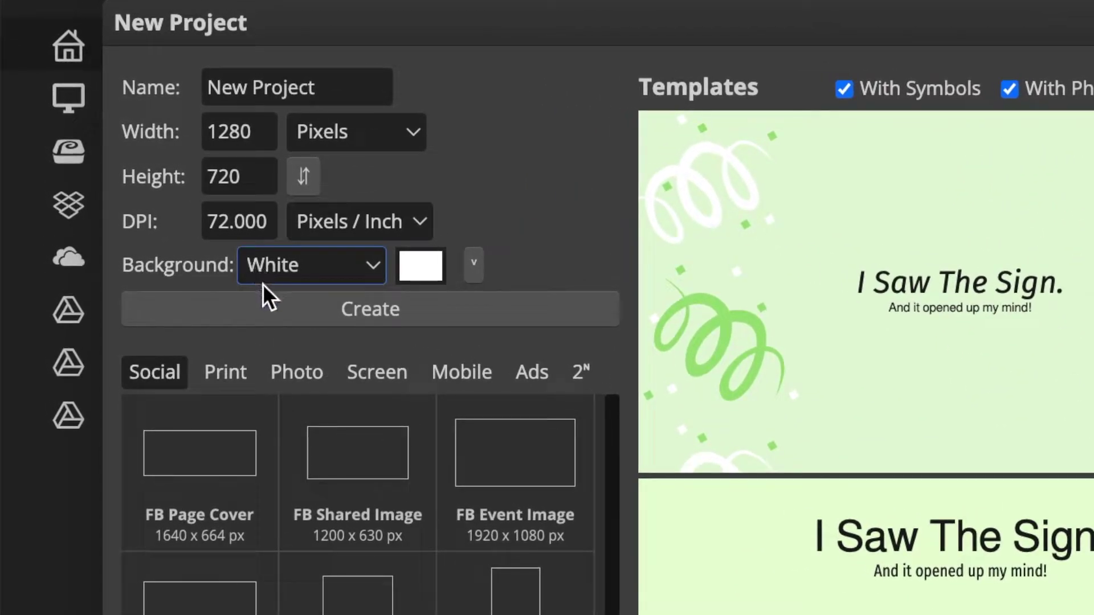
pyautogui.click(374, 269)
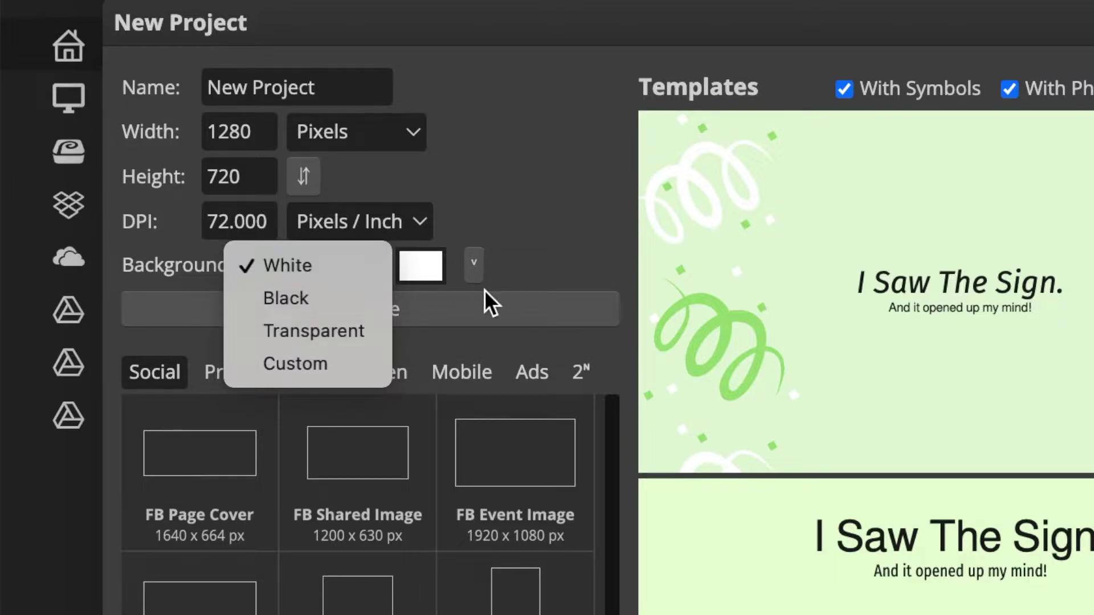
pyautogui.click(476, 308)
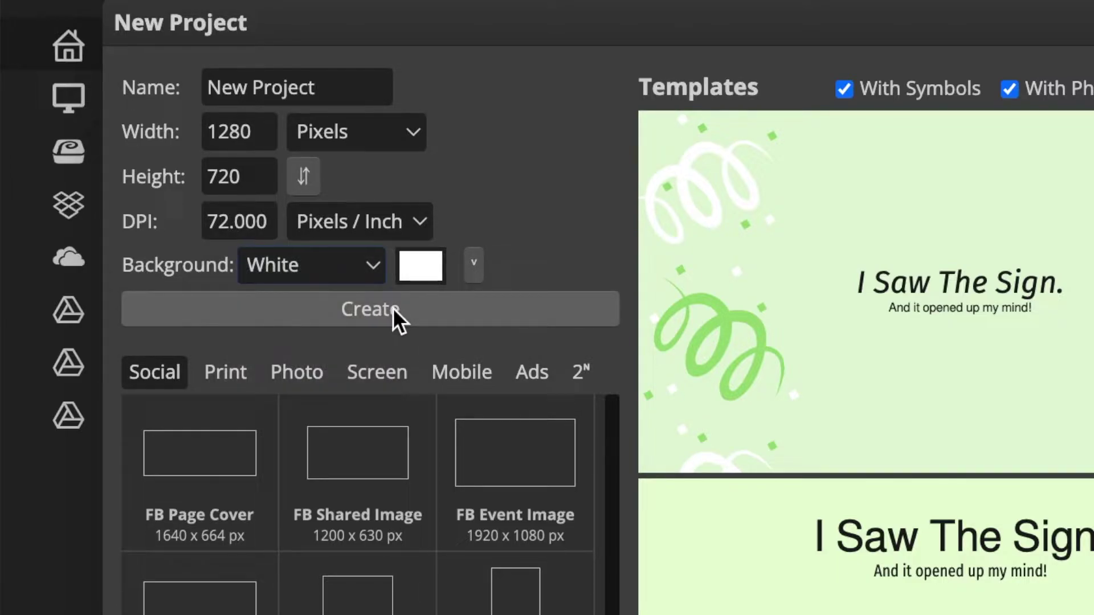
pyautogui.click(394, 311)
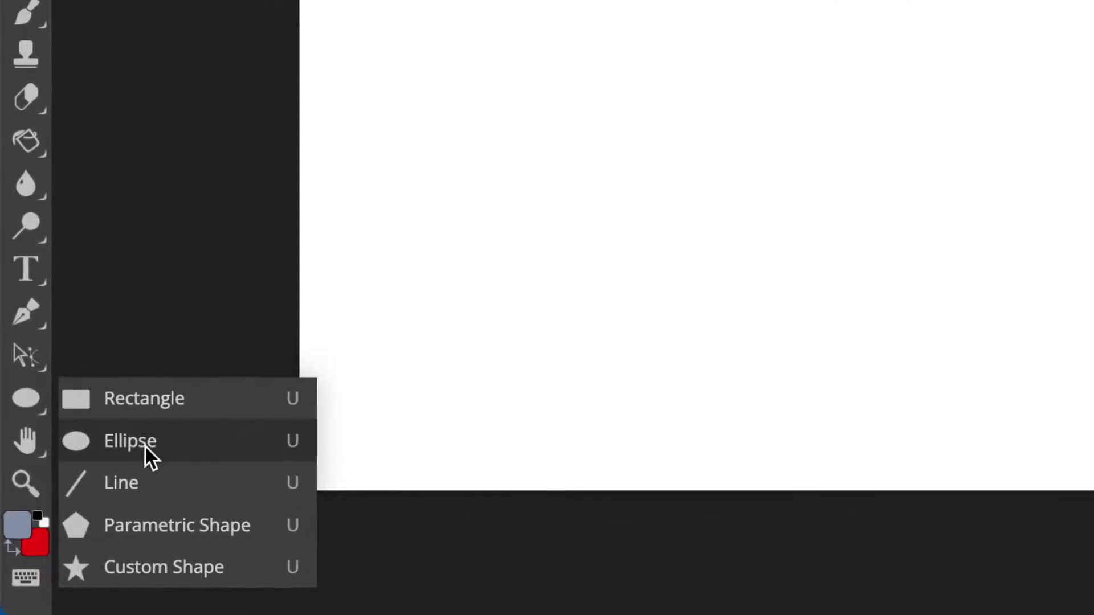
# Step: Draw a solid black circle with the Ellipse tool on the left of the canvas
pyautogui.click(143, 450)
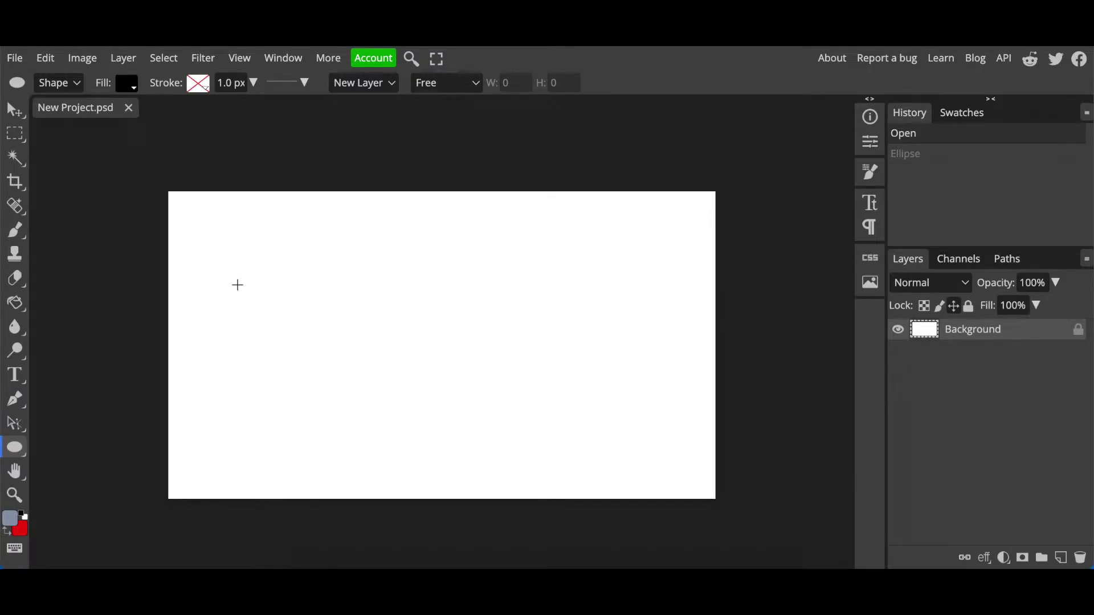
pyautogui.moveTo(238, 280); pyautogui.dragTo(504, 462)
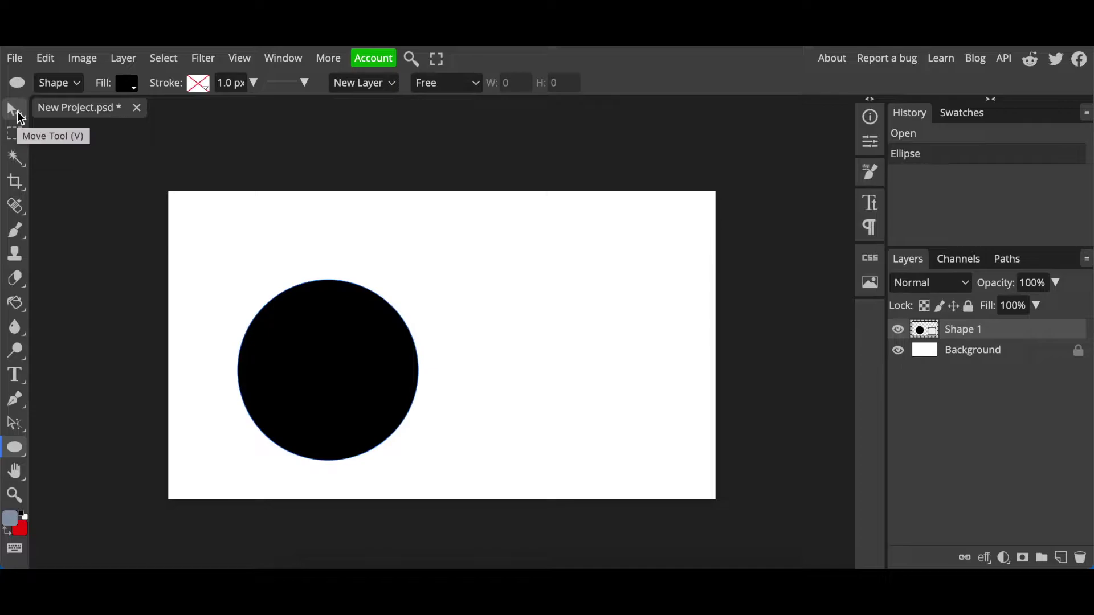
pyautogui.click(21, 117)
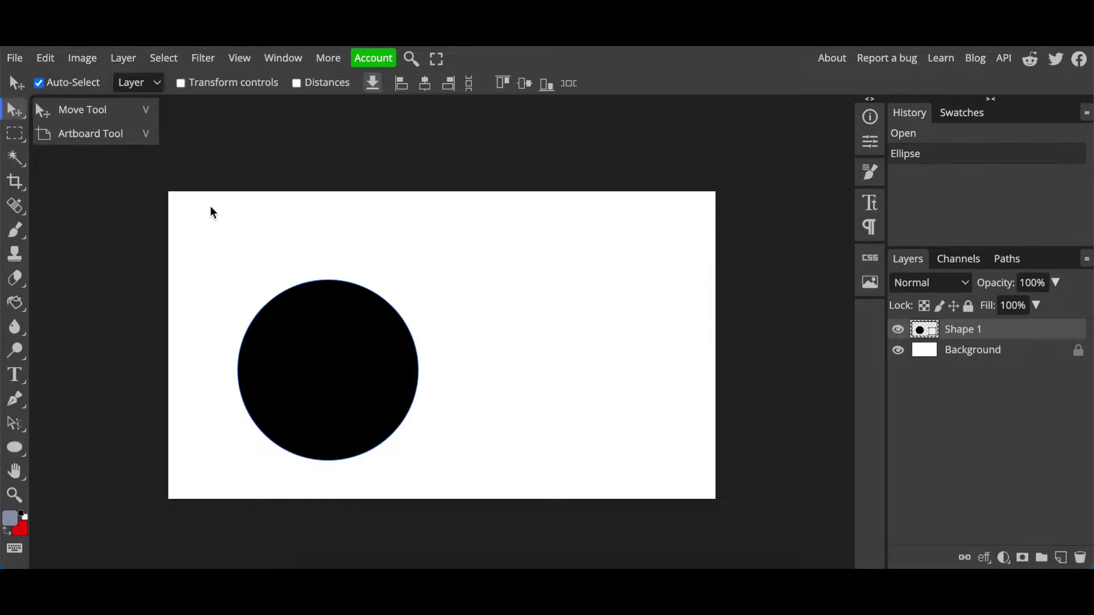
# Step: Nudge the black circle up-left, then Alt-drag a duplicate overlapping it on the right
pyautogui.moveTo(325, 358); pyautogui.dragTo(300, 340)
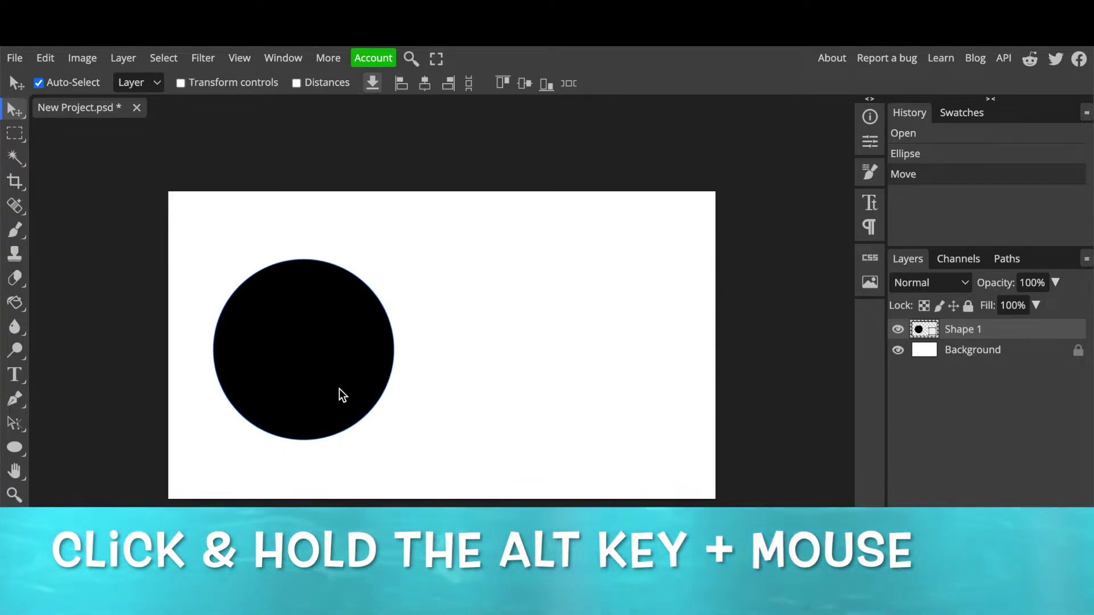
pyautogui.moveTo(326, 371); pyautogui.dragTo(419, 366)
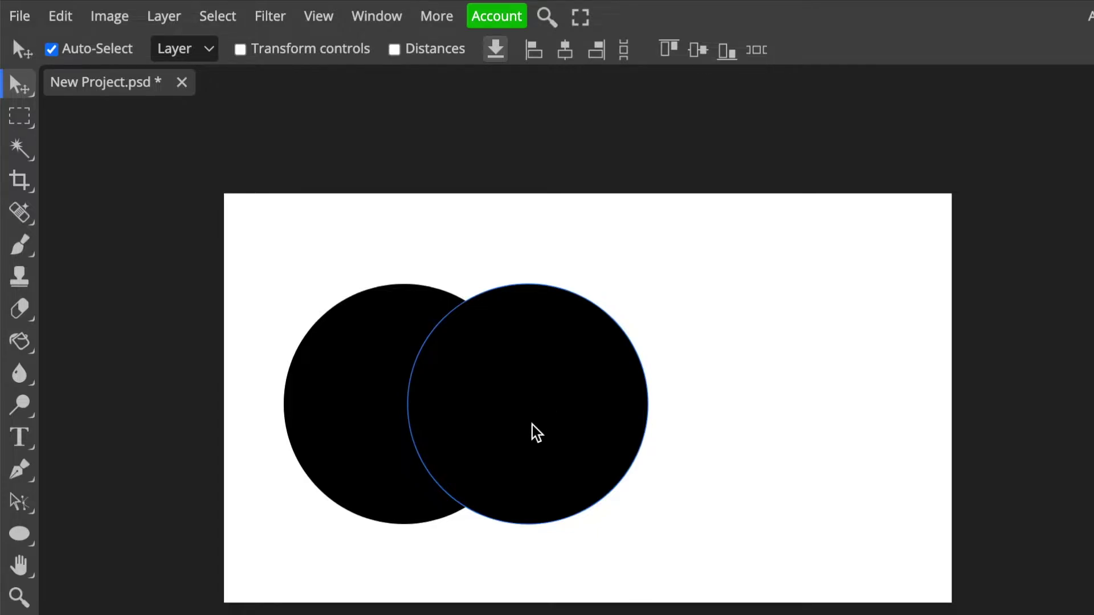
# Step: Scale the copied circle to about 83% and set it inside the original against its right edge
pyautogui.click(240, 49)
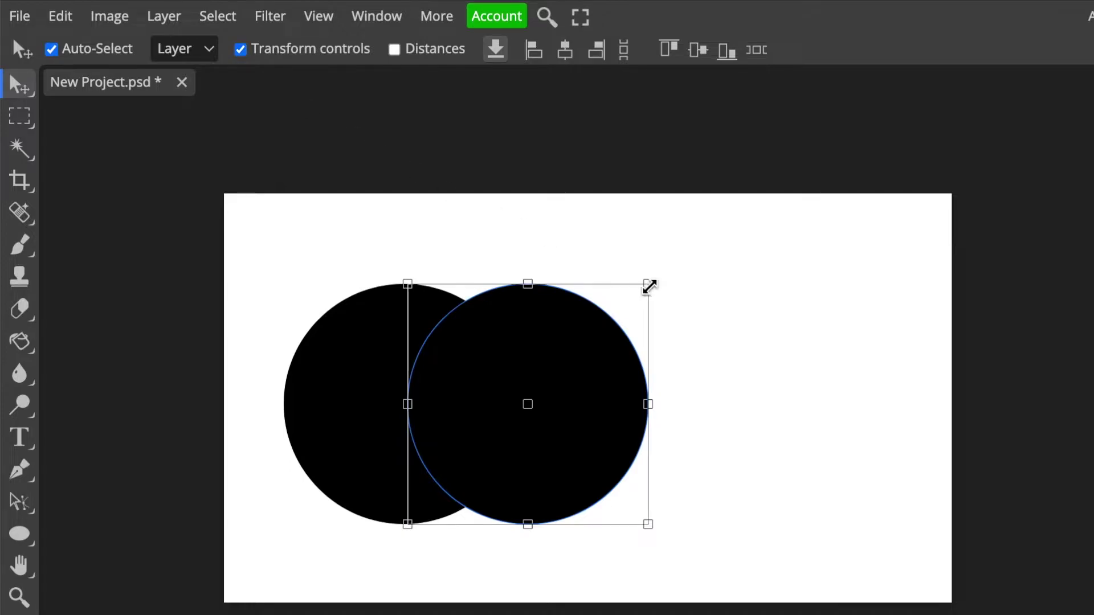
pyautogui.moveTo(649, 285); pyautogui.dragTo(607, 326)
pyautogui.moveTo(553, 428); pyautogui.dragTo(470, 410)
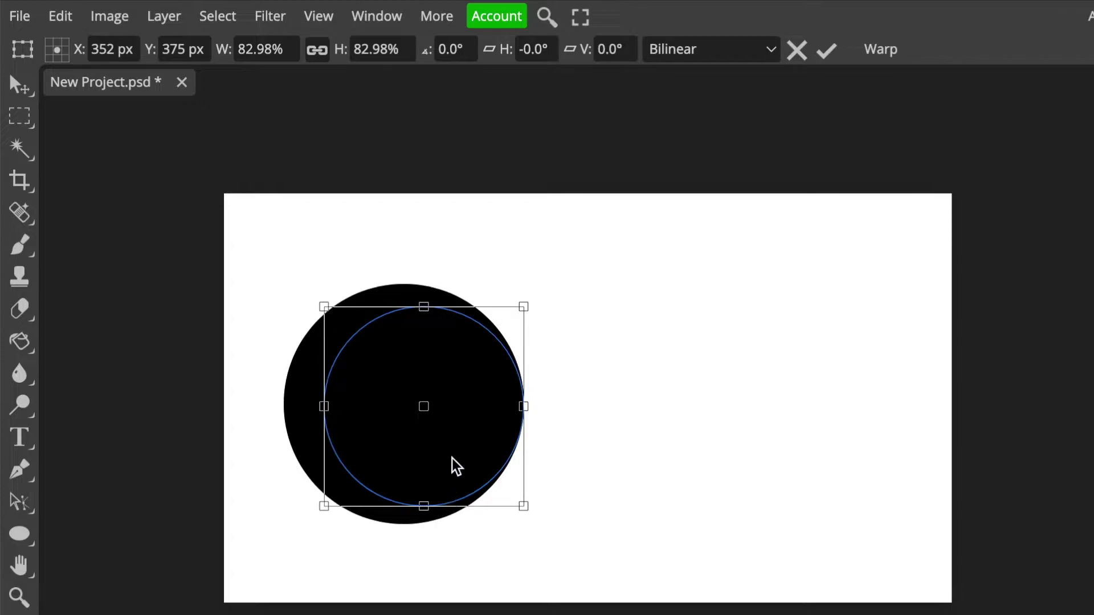
pyautogui.click(832, 55)
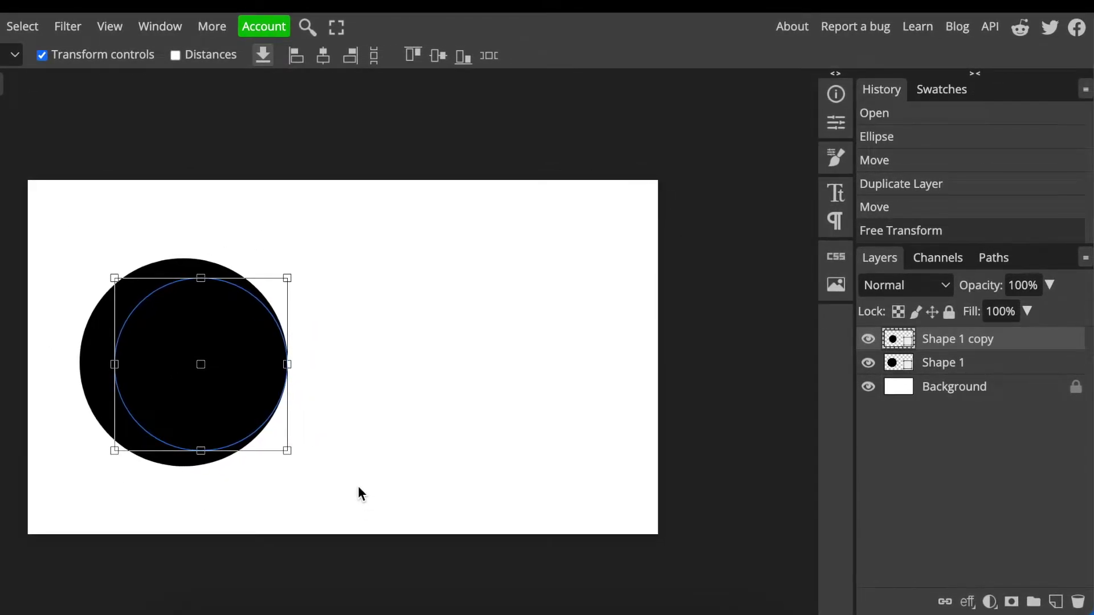
# Step: Rasterize the Shape 1 copy layer and paint-bucket it red, leaving a black crescent on its left
pyautogui.rightClick(984, 342)
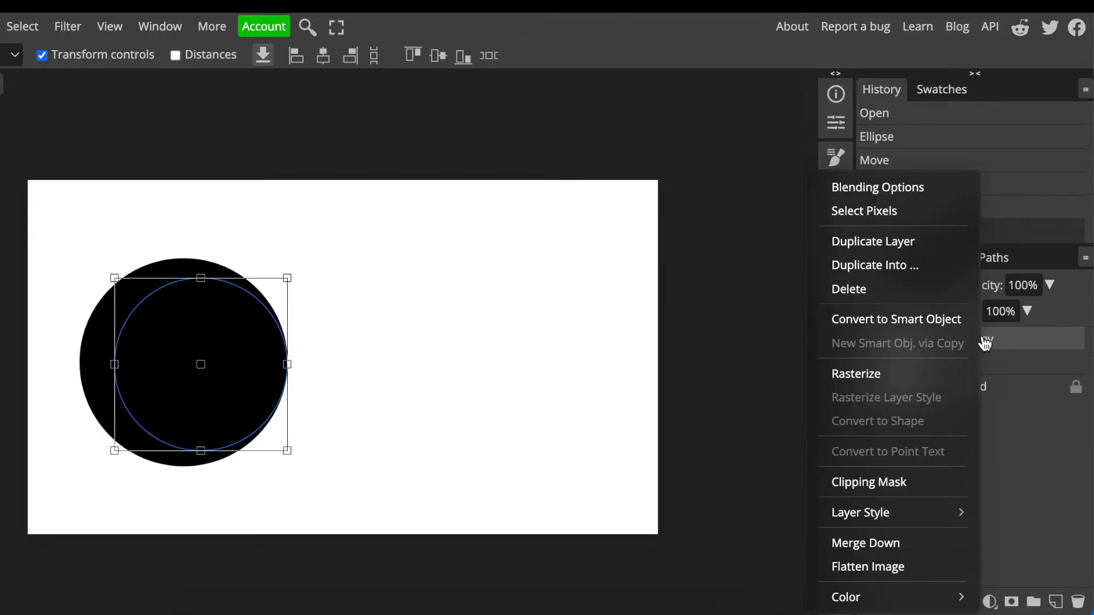
pyautogui.click(901, 379)
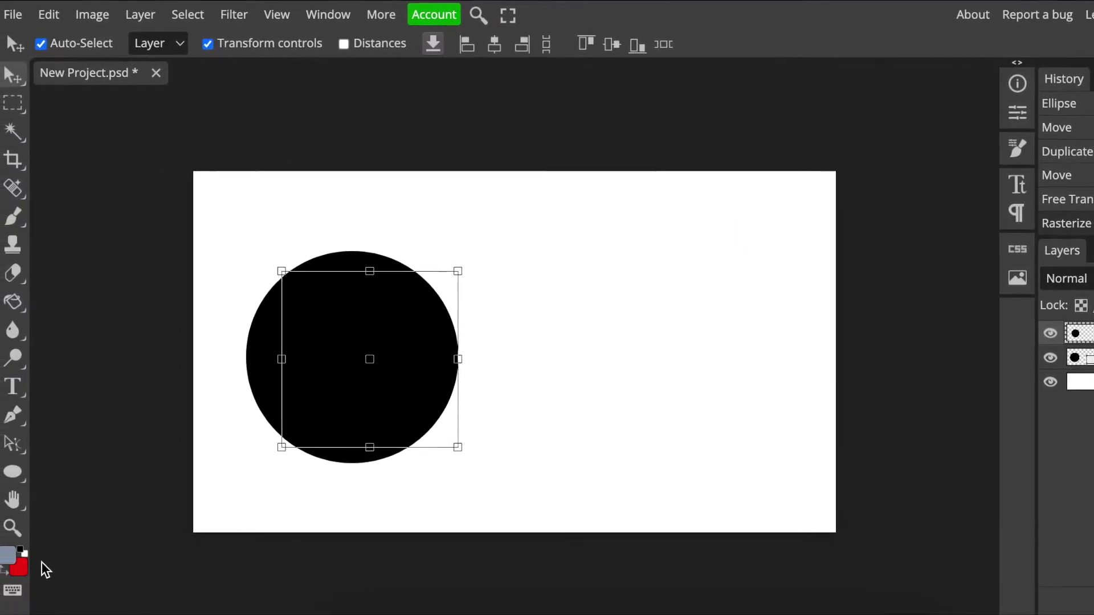
pyautogui.press('g')
pyautogui.click(8, 571)
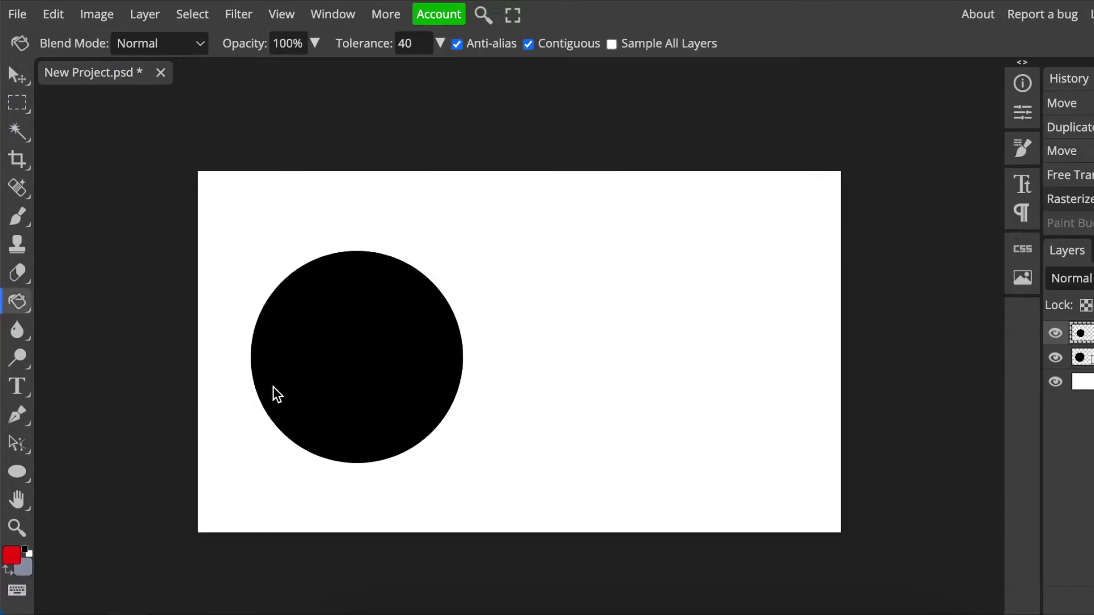
pyautogui.rightClick(23, 305)
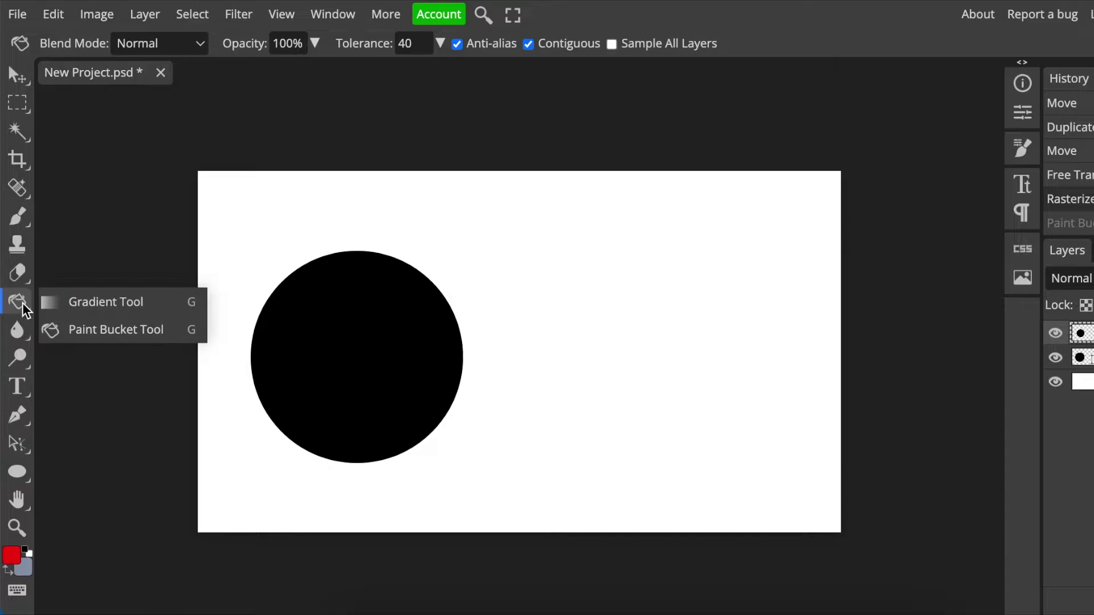
pyautogui.click(94, 334)
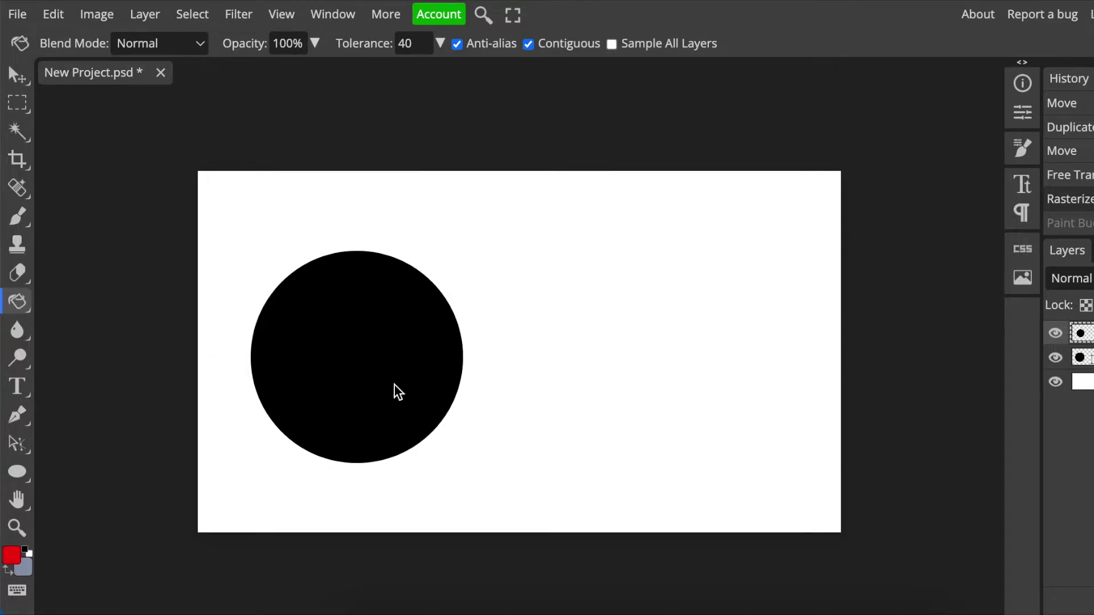
pyautogui.click(409, 391)
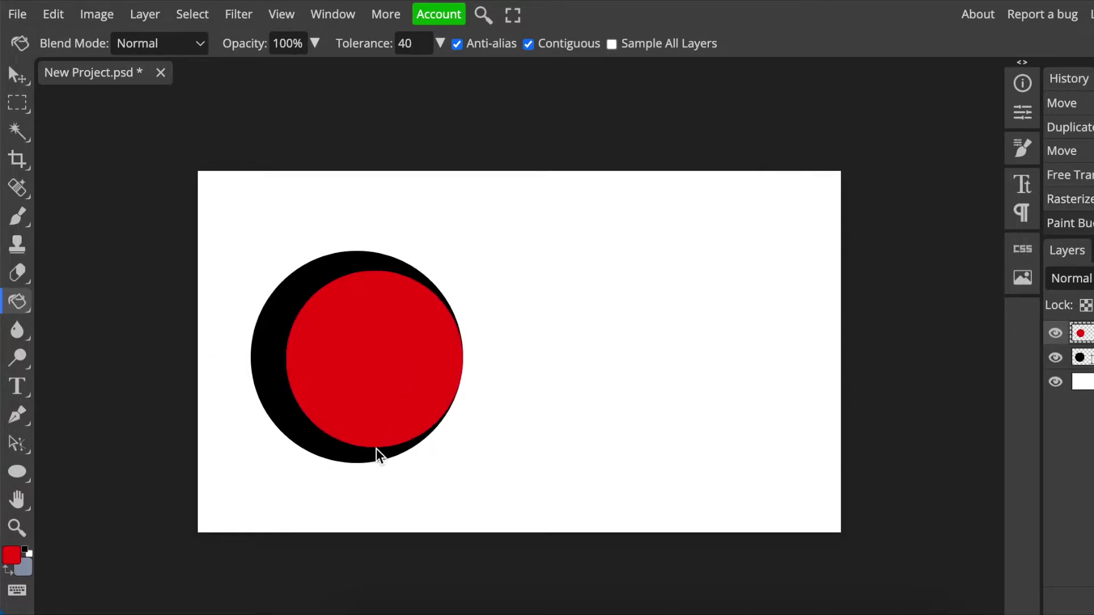
pyautogui.keyDown('alt'); pyautogui.click(217, 285); pyautogui.keyUp('alt')
pyautogui.rightClick(16, 74)
pyautogui.click(54, 75)
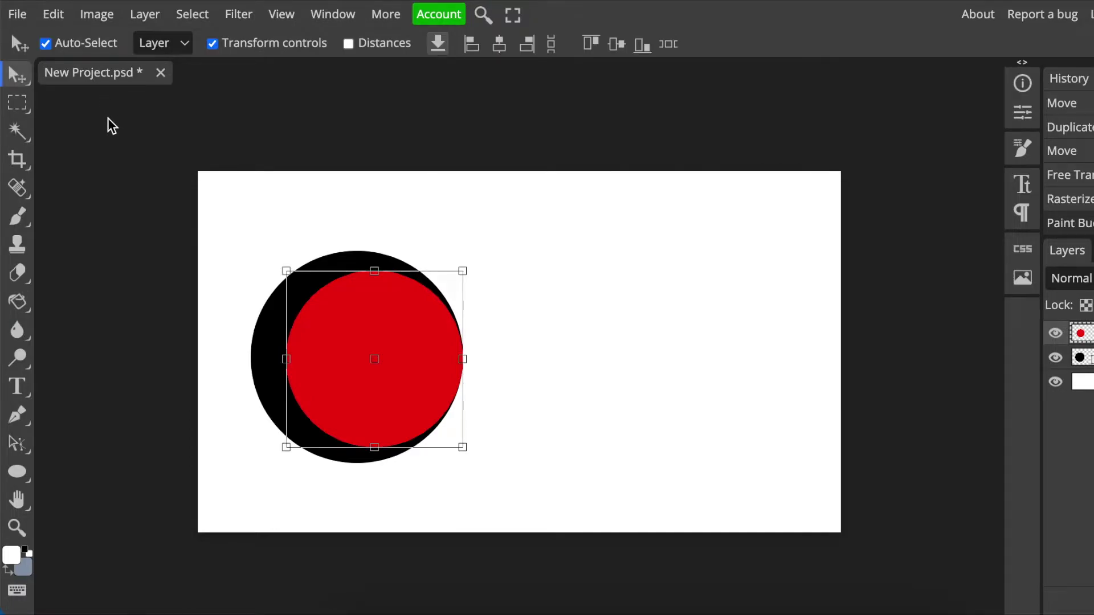
# Step: Turn off Transform controls and Alt-drag a copy of the red circle to its right
pyautogui.click(212, 44)
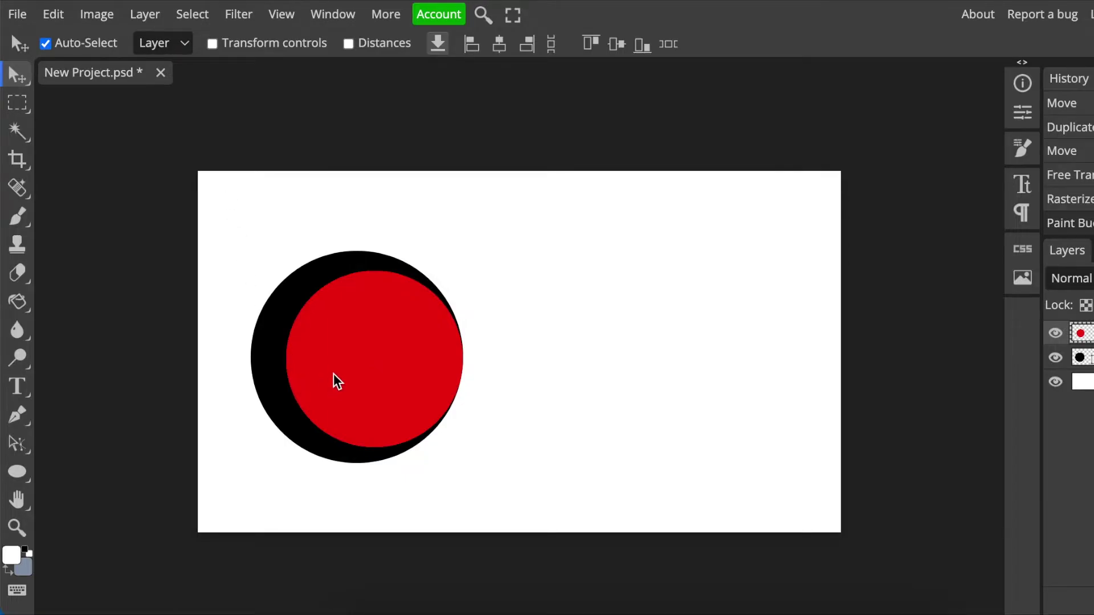
pyautogui.moveTo(334, 374); pyautogui.dragTo(423, 374)
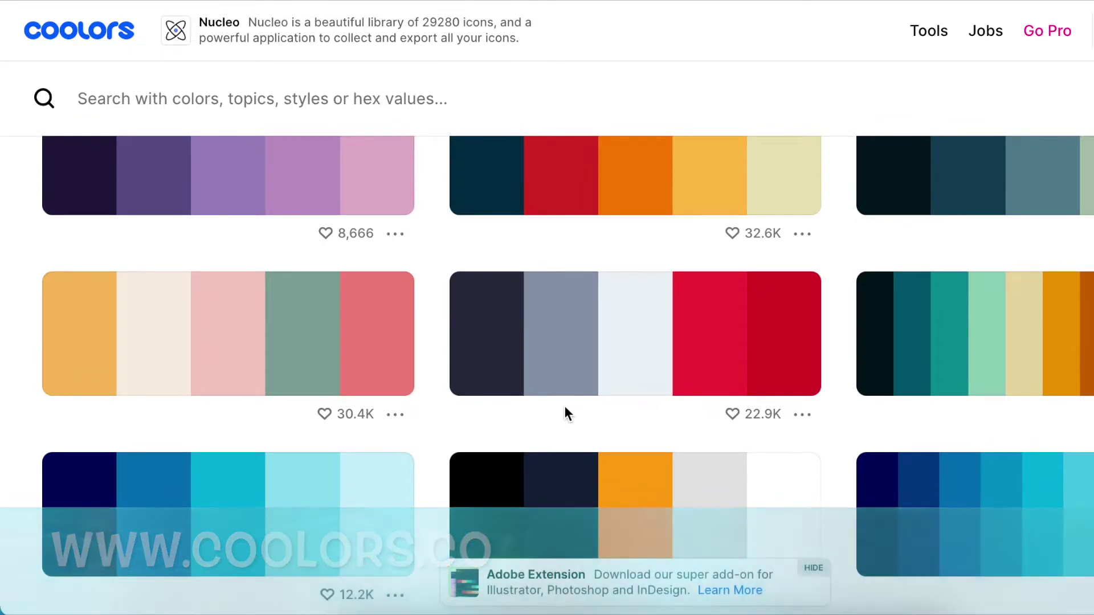
# Step: Browse the Coolors palettes and copy the light grey EDF2F4 swatch's hex code
pyautogui.scroll(5, 383, 365)
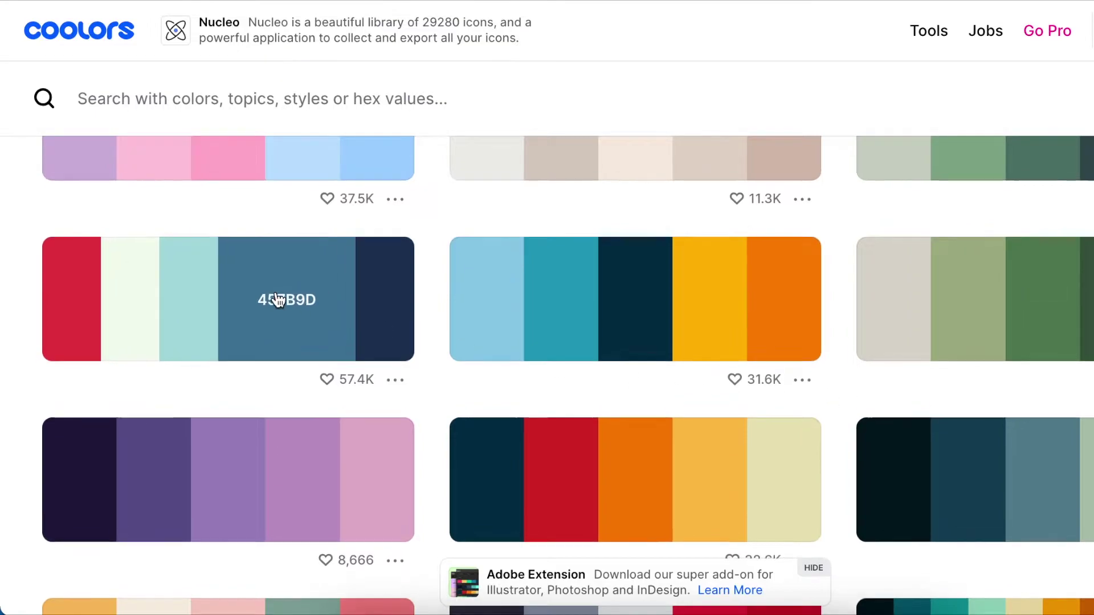
pyautogui.scroll(1, 277, 298)
pyautogui.scroll(1, 275, 298)
pyautogui.scroll(3, 276, 292)
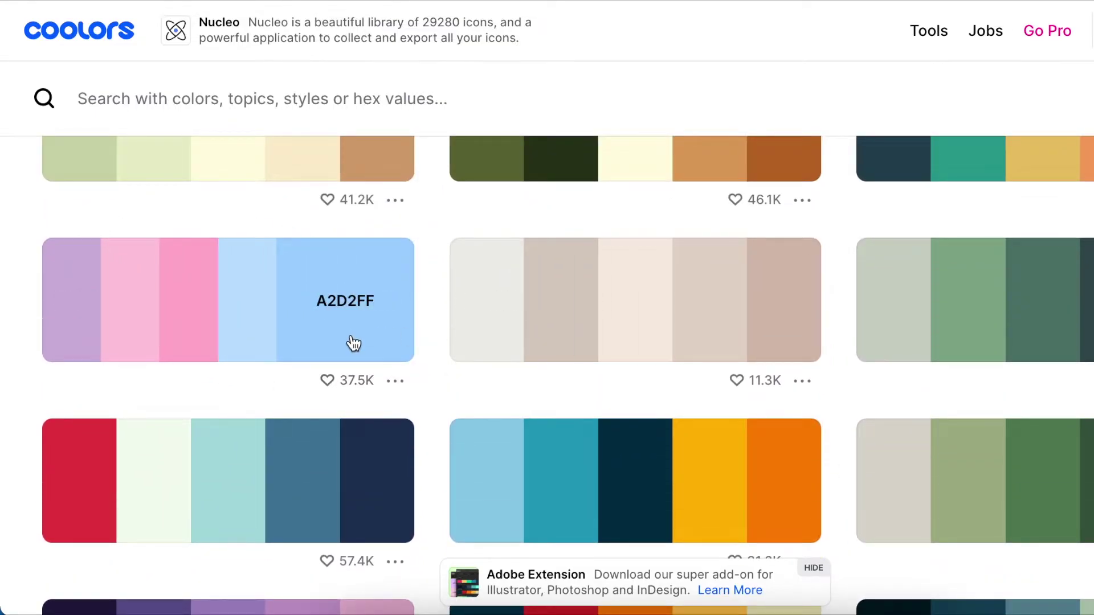
pyautogui.scroll(-5, 351, 343)
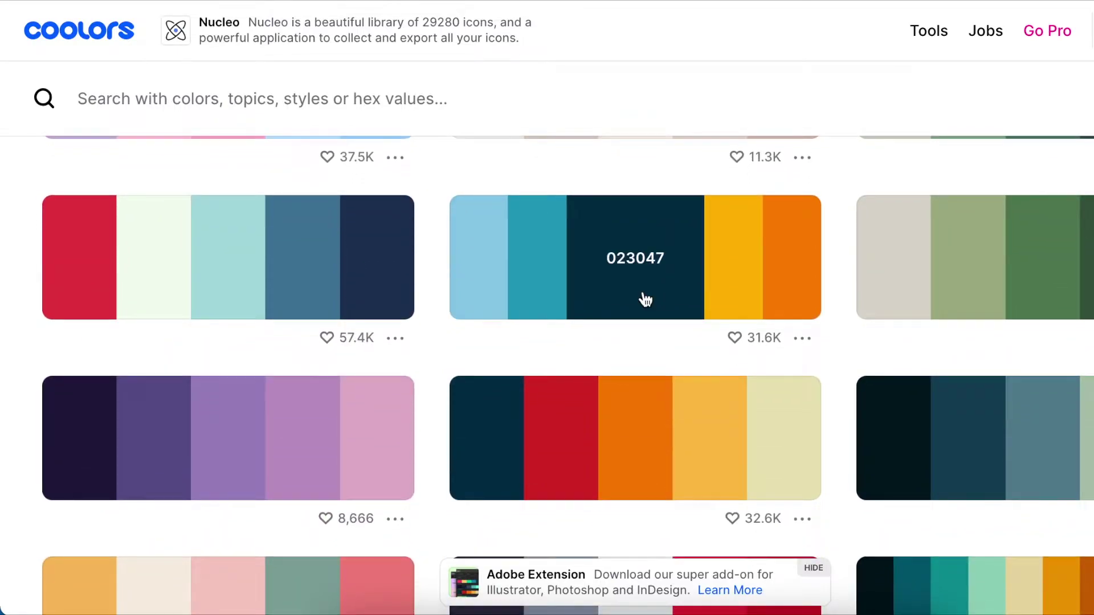
pyautogui.scroll(-5, 646, 300)
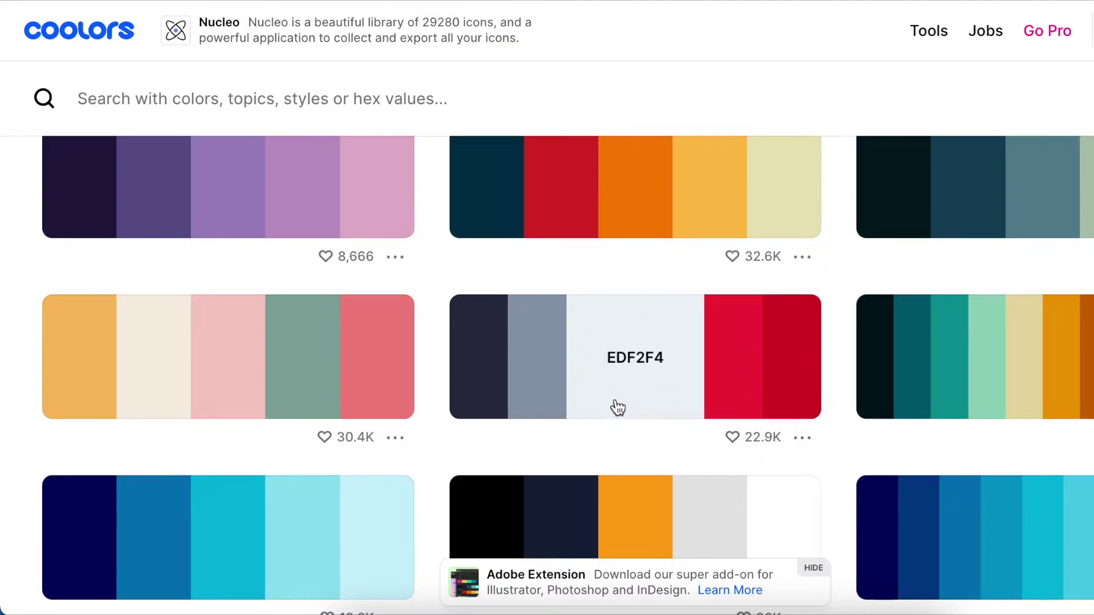
pyautogui.click(631, 367)
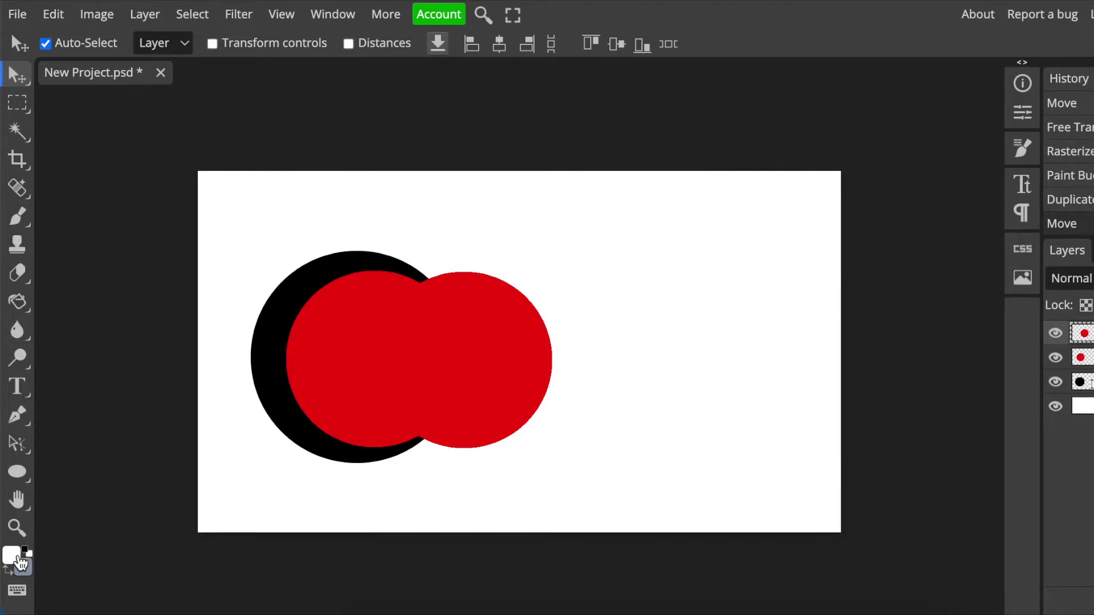
# Step: Set the foreground colour to edf2f4 and paint-bucket the right-hand circle light grey
pyautogui.click(18, 560)
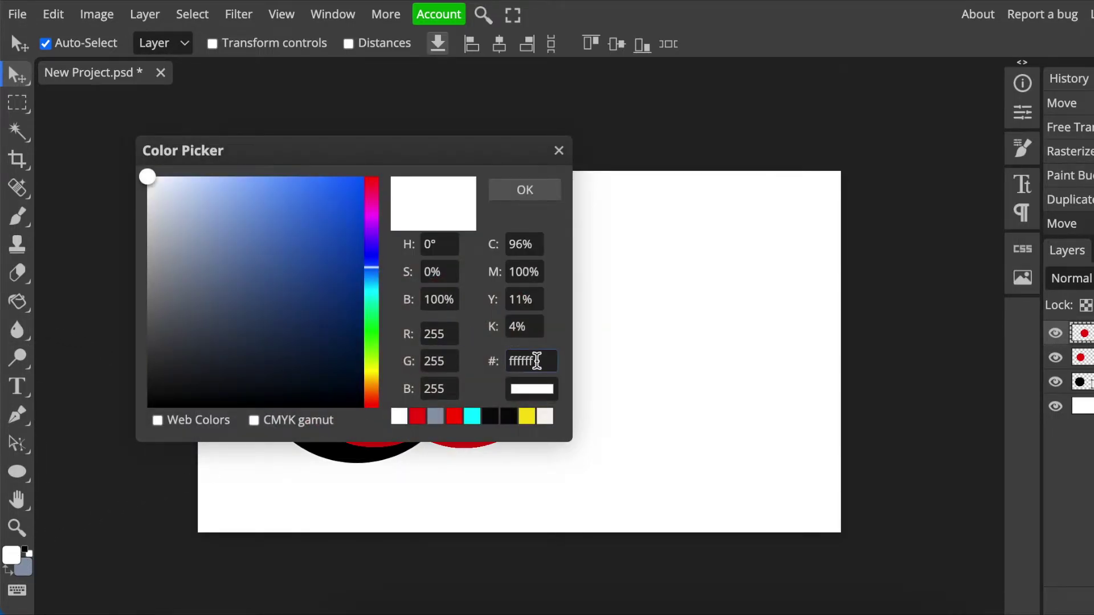
pyautogui.moveTo(538, 362); pyautogui.dragTo(493, 365)
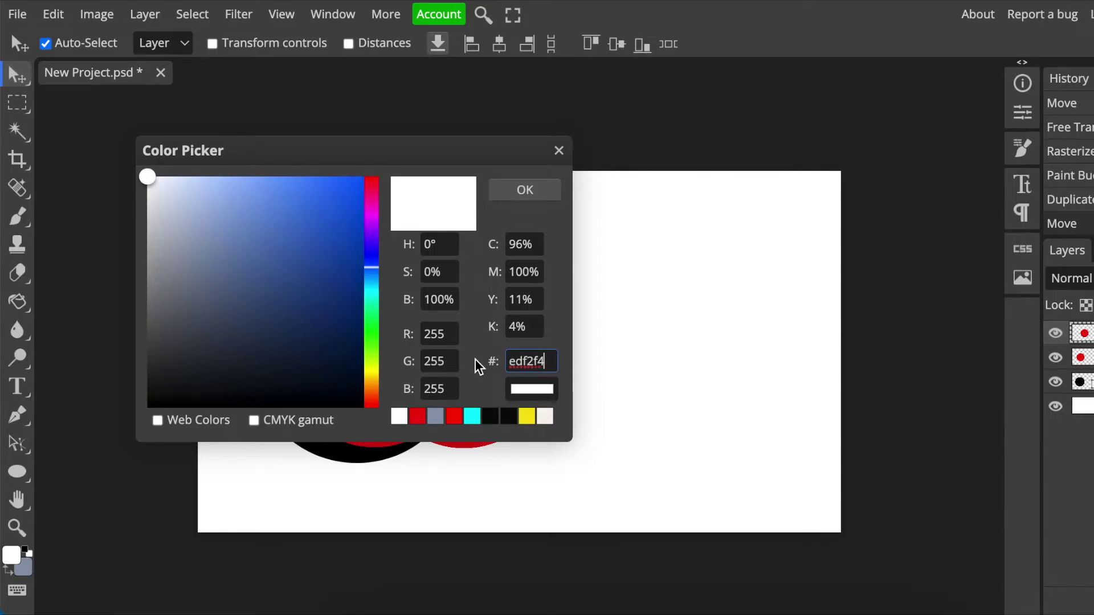
pyautogui.click(510, 197)
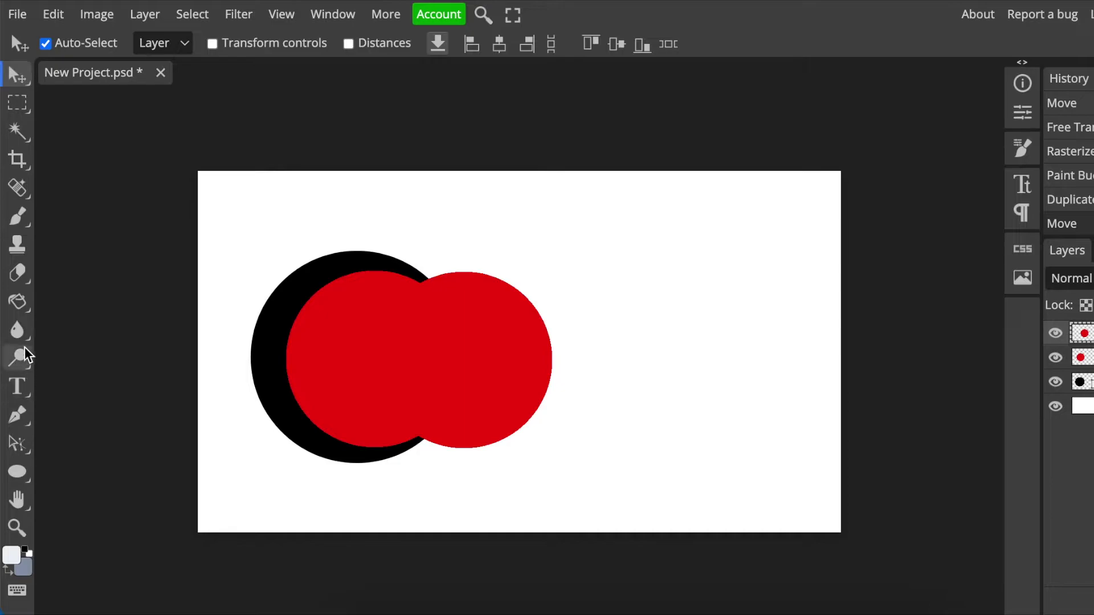
pyautogui.click(19, 302)
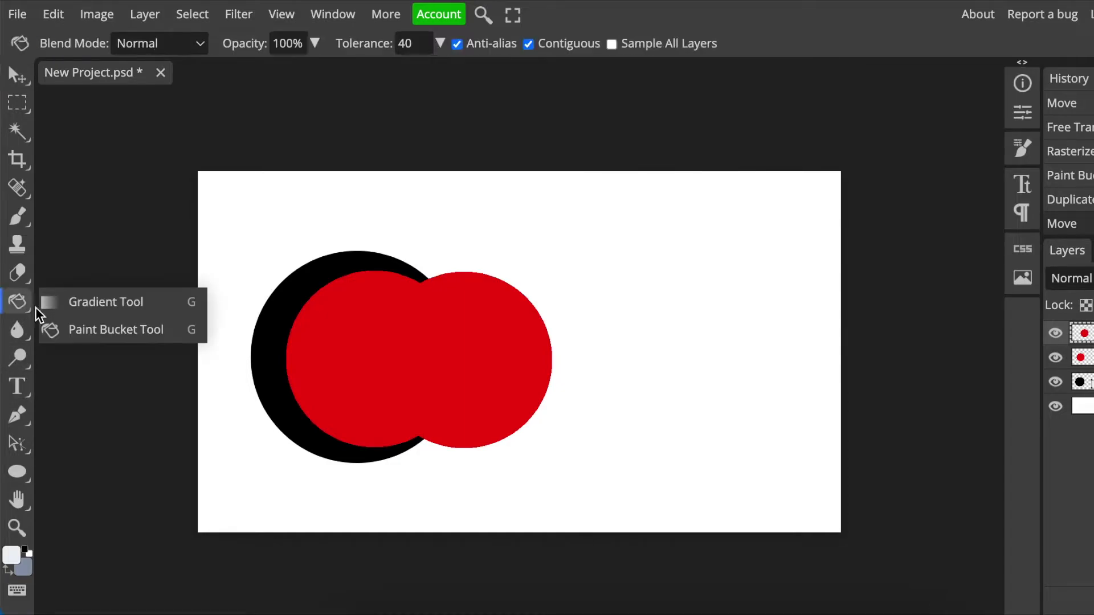
pyautogui.click(117, 330)
pyautogui.click(482, 436)
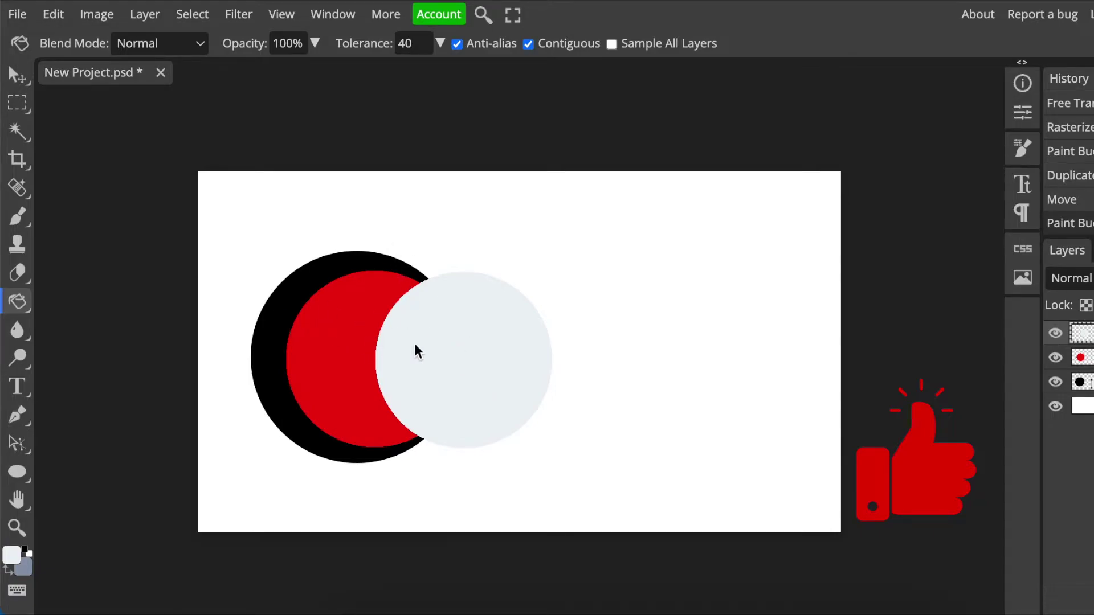
# Step: Scale the grey circle to about 79% and nest it inside the red circle against its right edge
pyautogui.click(16, 77)
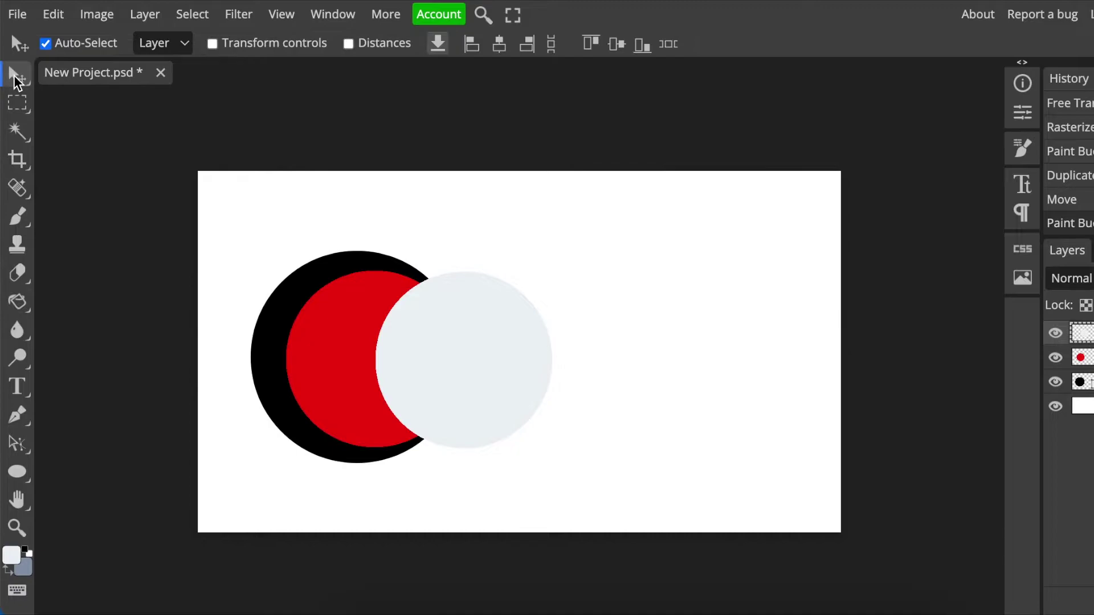
pyautogui.click(212, 44)
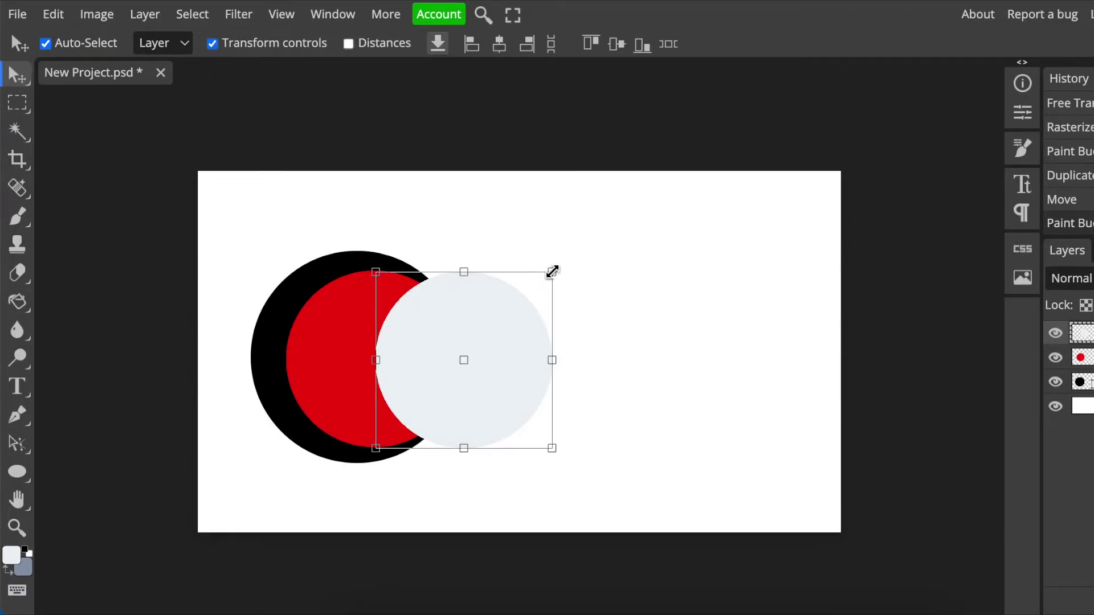
pyautogui.moveTo(552, 272); pyautogui.dragTo(514, 310)
pyautogui.moveTo(474, 394); pyautogui.dragTo(430, 383)
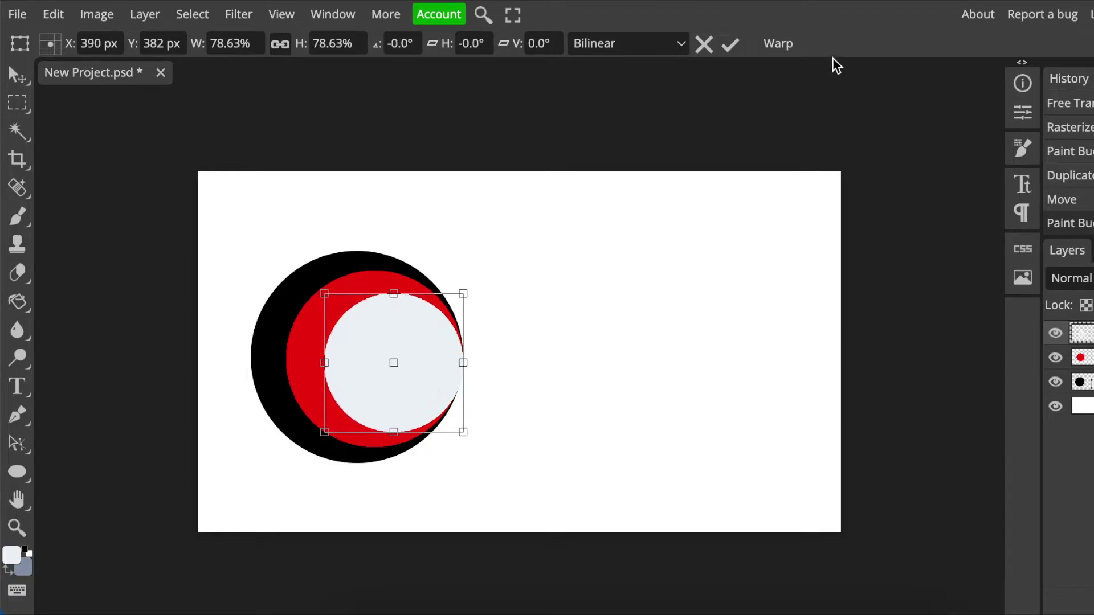
pyautogui.click(729, 46)
pyautogui.click(213, 44)
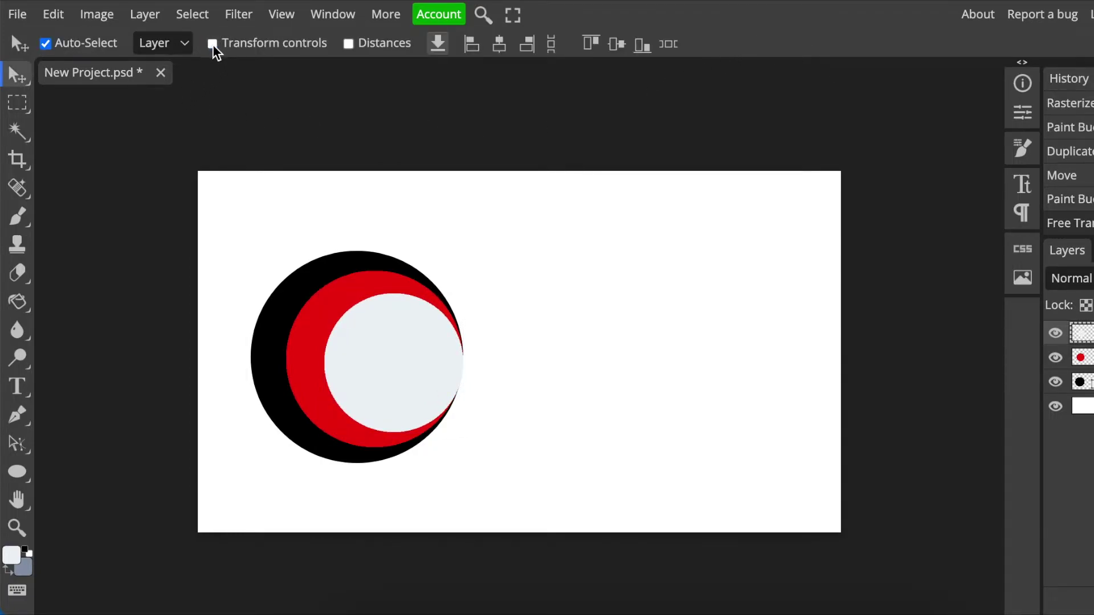
# Step: Add the word 'FOCUS' in Distant Galaxy and move it left to overlap the circles
pyautogui.click(18, 387)
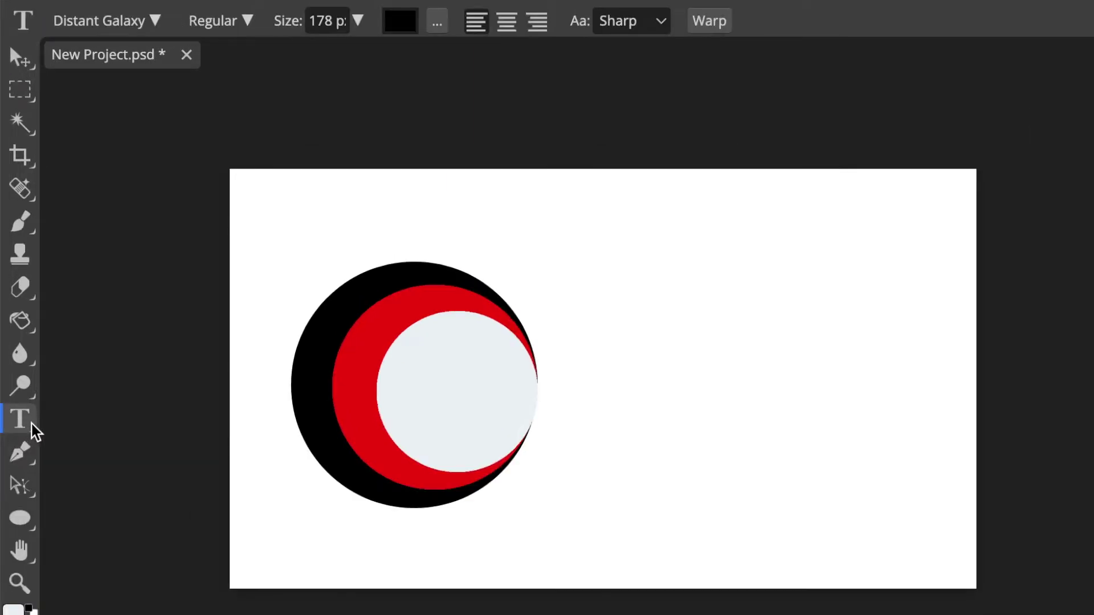
pyautogui.click(26, 423)
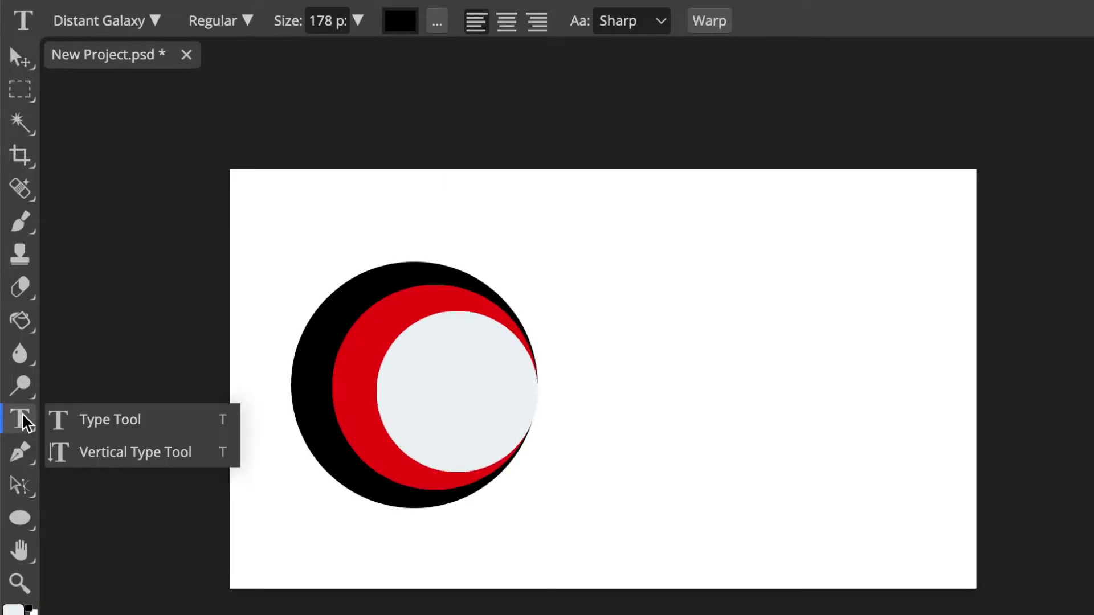
pyautogui.click(110, 421)
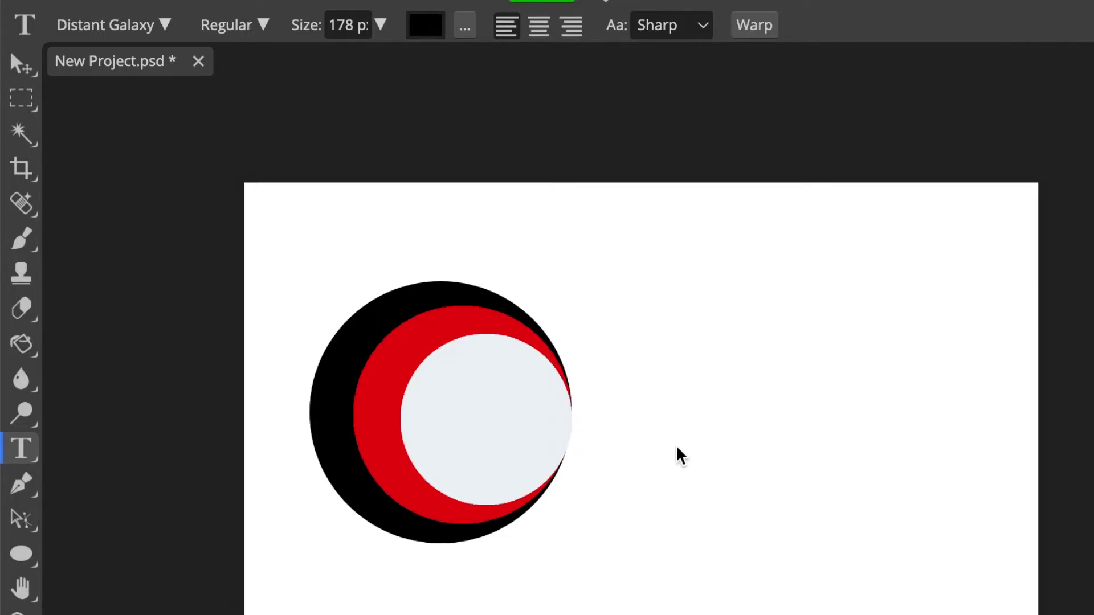
pyautogui.click(164, 25)
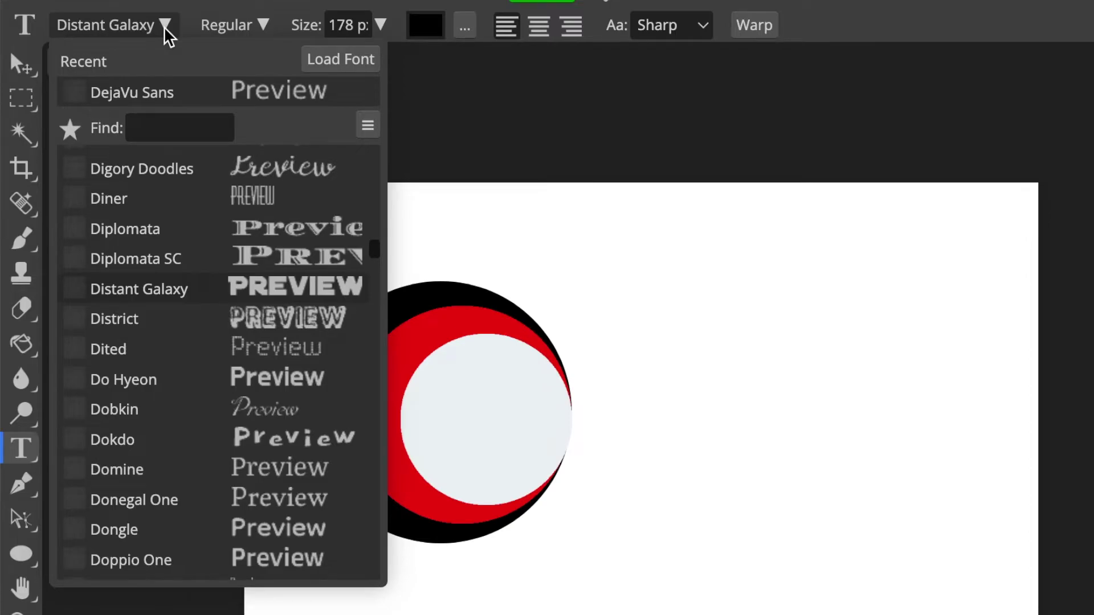
pyautogui.click(164, 27)
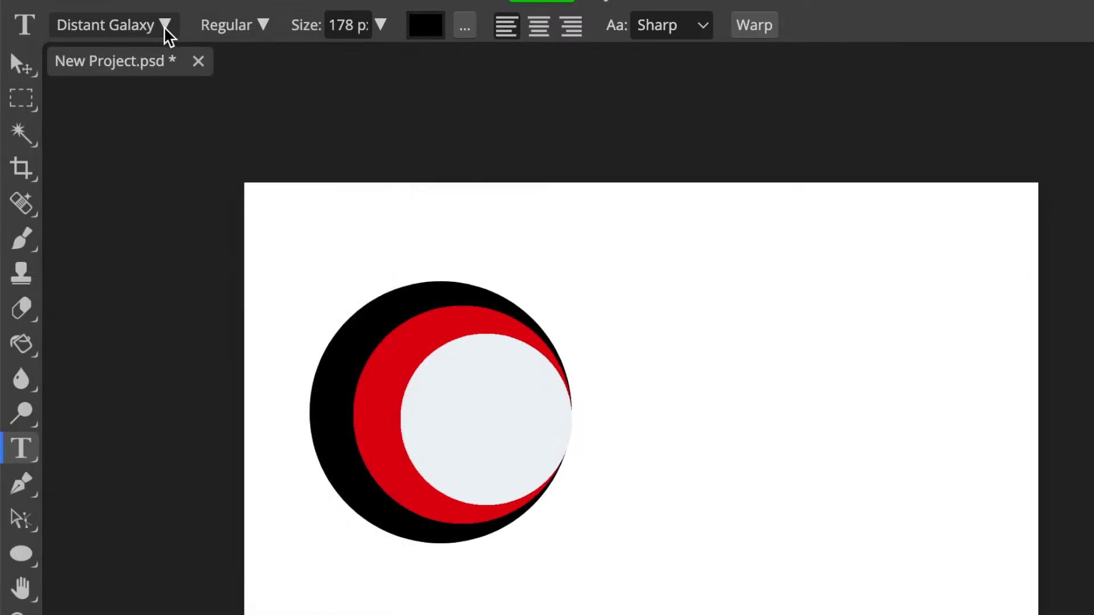
pyautogui.click(611, 443)
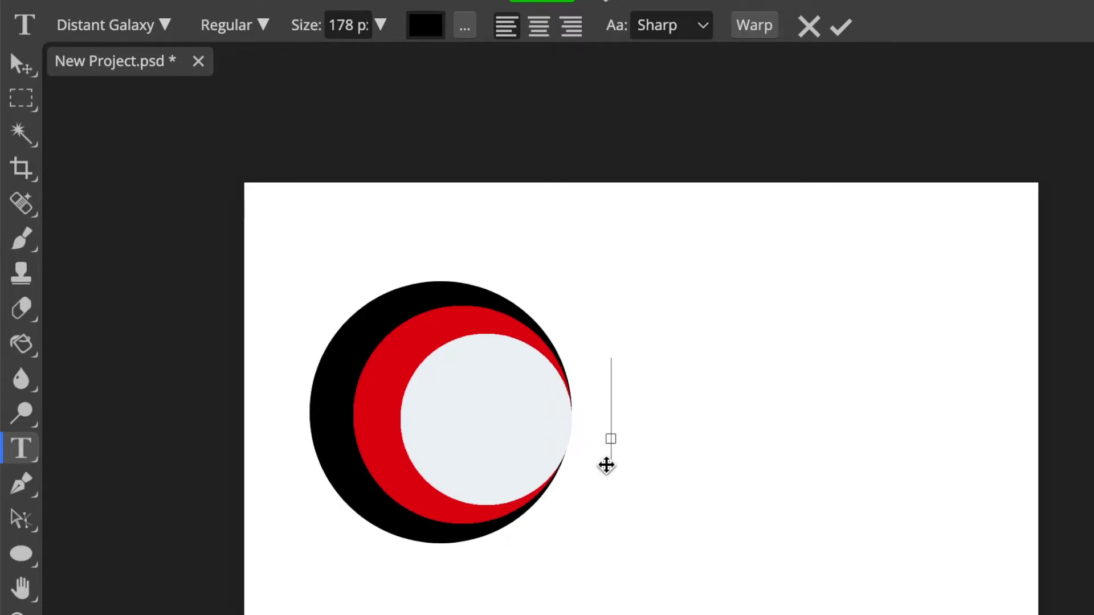
pyautogui.write('FOCUS')
pyautogui.click(841, 25)
pyautogui.press('v')
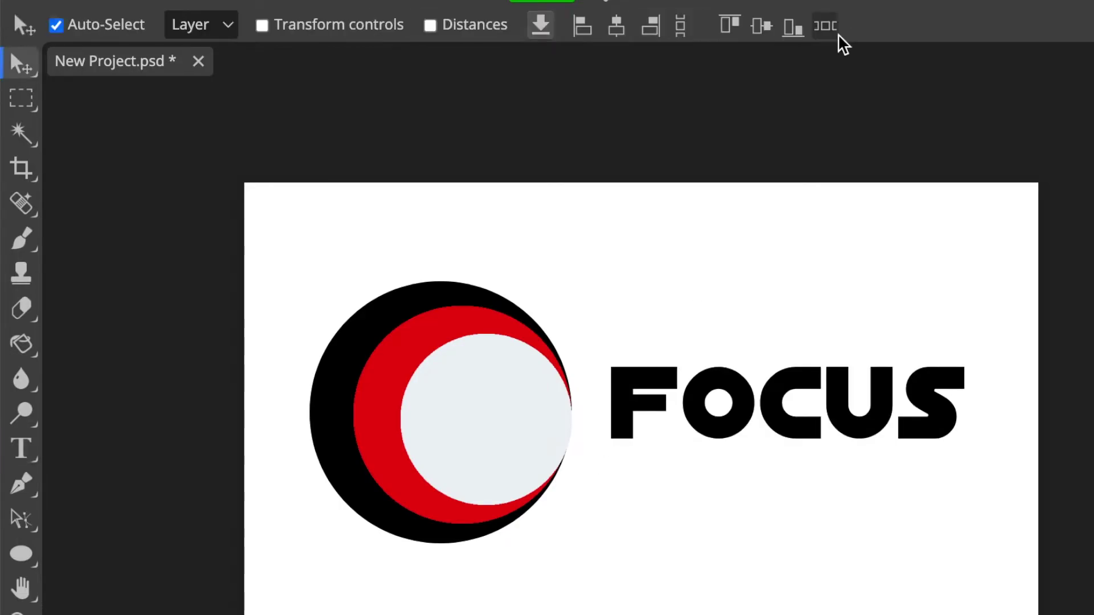
pyautogui.moveTo(771, 403); pyautogui.dragTo(601, 428)
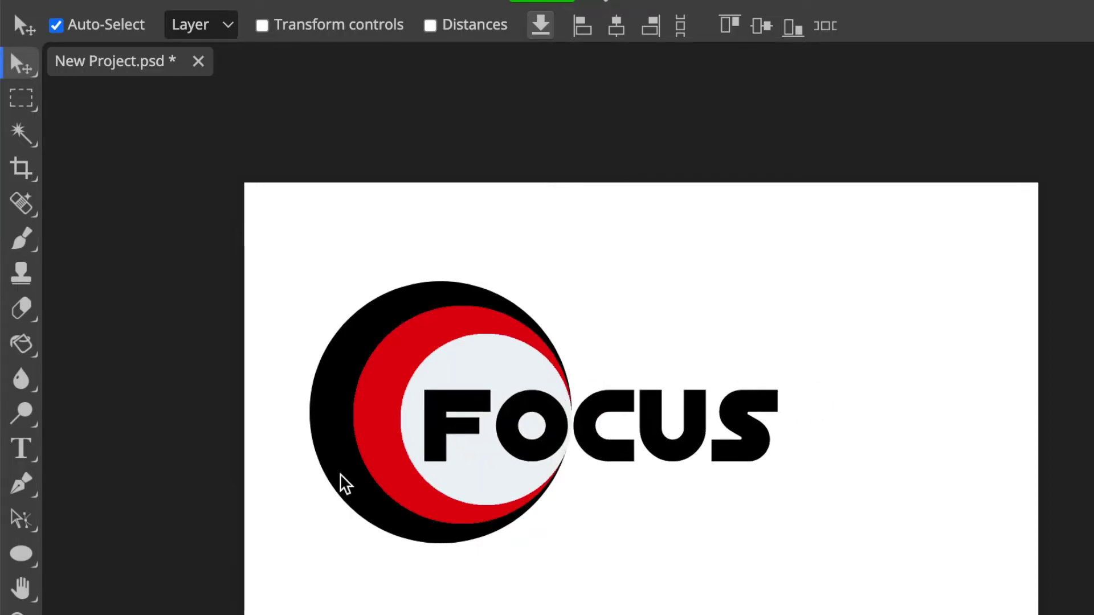
# Step: Add a second text line reading 'STUDIO' beneath FOCUS
pyautogui.click(24, 451)
pyautogui.click(113, 454)
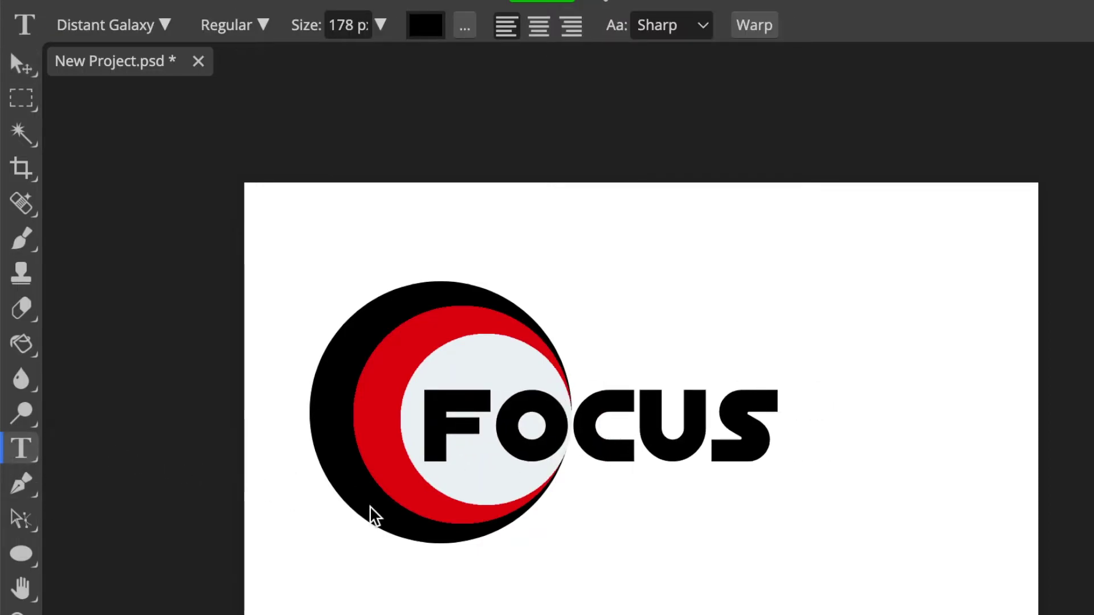
pyautogui.click(588, 534)
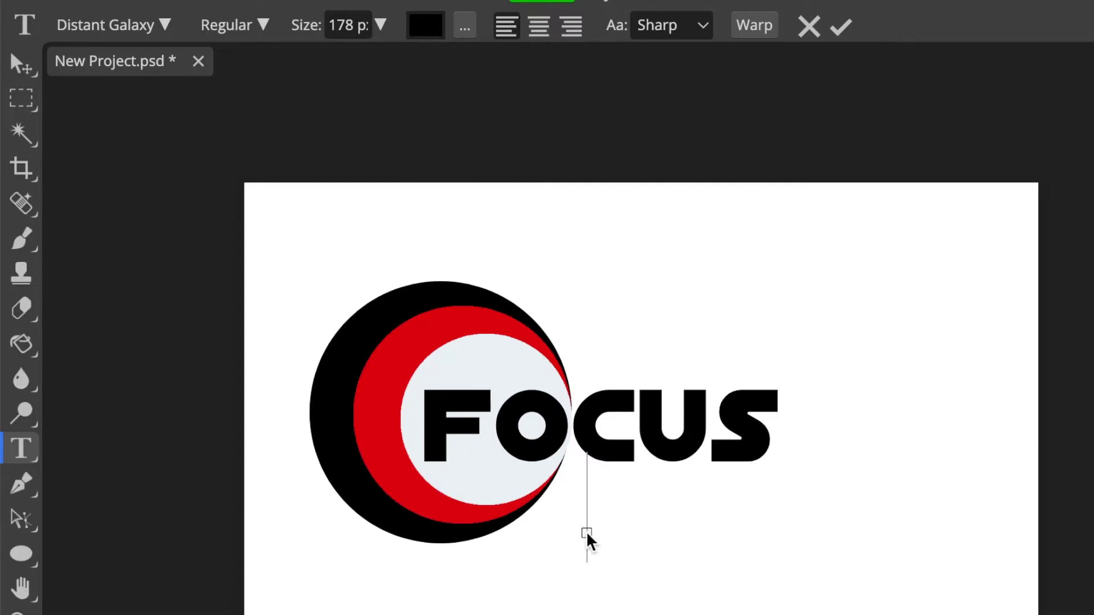
pyautogui.write('STUDIO')
pyautogui.click(1060, 366)
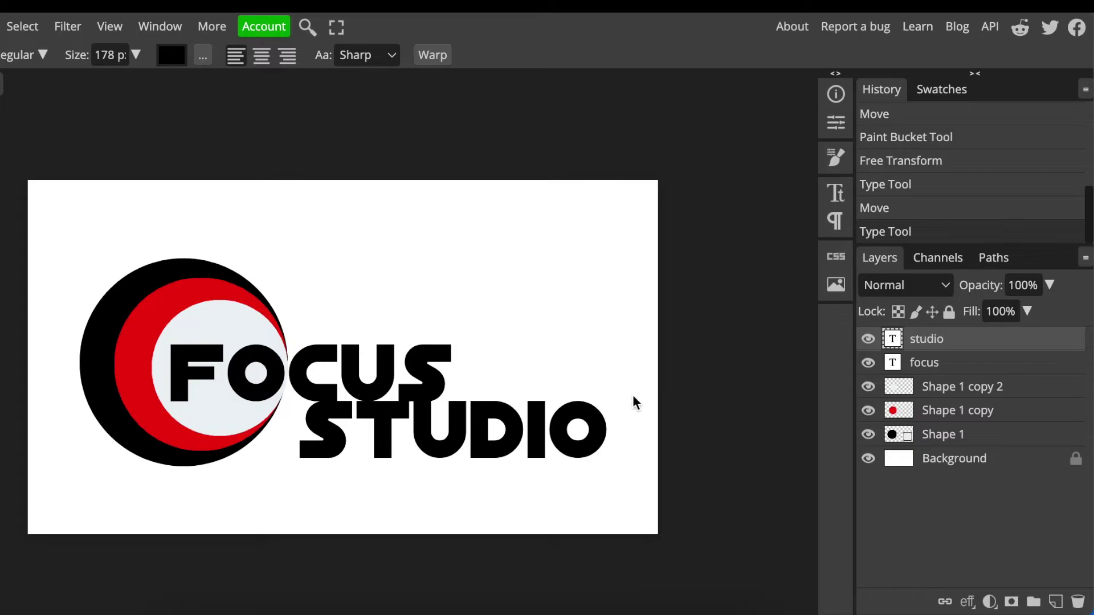
# Step: Select the black circle layer Shape 1 in the Layers panel
pyautogui.click(947, 440)
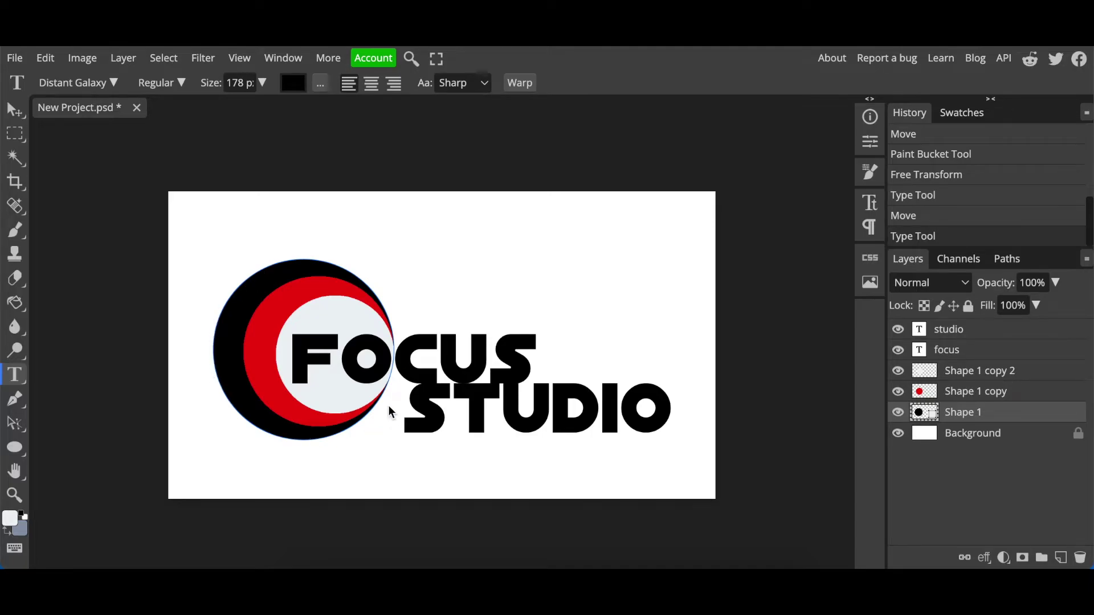
# Step: Make Shape 1 an animation frame via Layer > Animation > Make Frames, renaming it _a_Shape 1
pyautogui.click(125, 63)
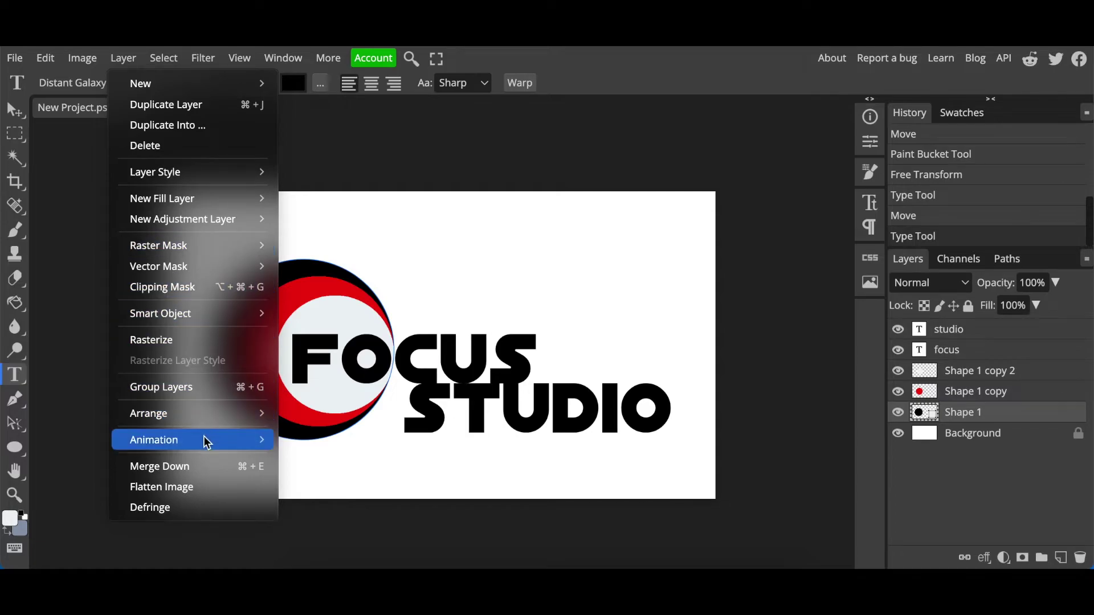
pyautogui.moveTo(203, 439)
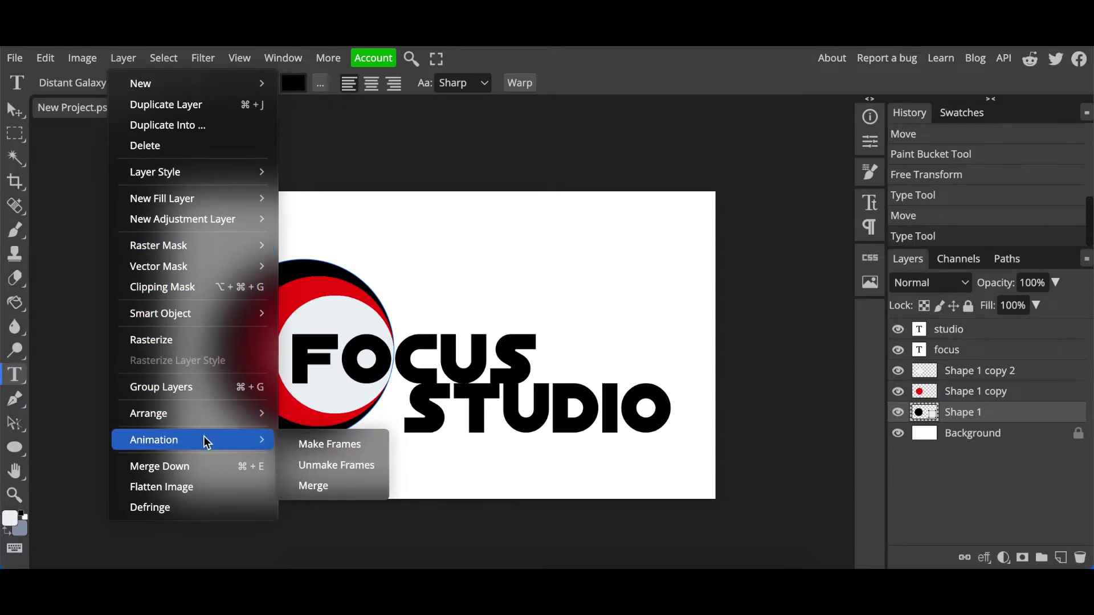
pyautogui.click(312, 443)
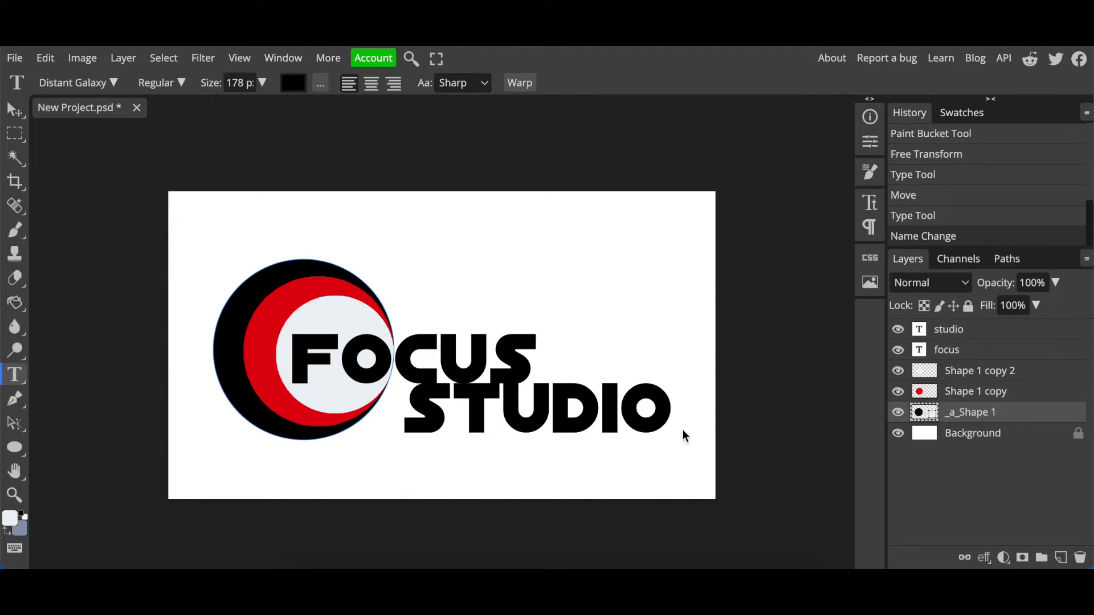
# Step: Turn the red circle layer Shape 1 copy into an animation frame
pyautogui.click(990, 397)
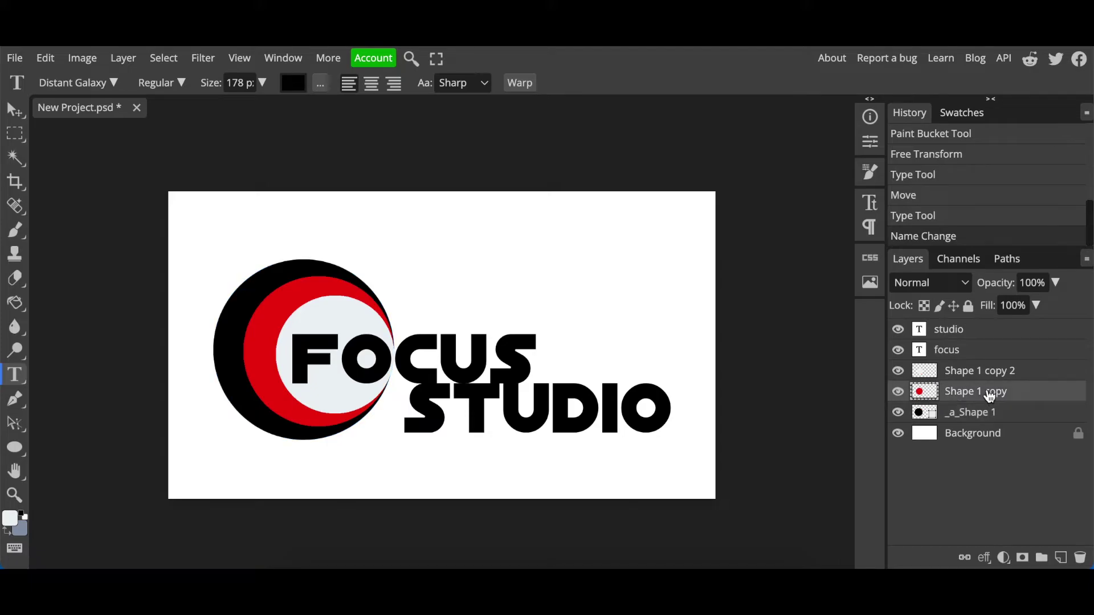
pyautogui.click(121, 58)
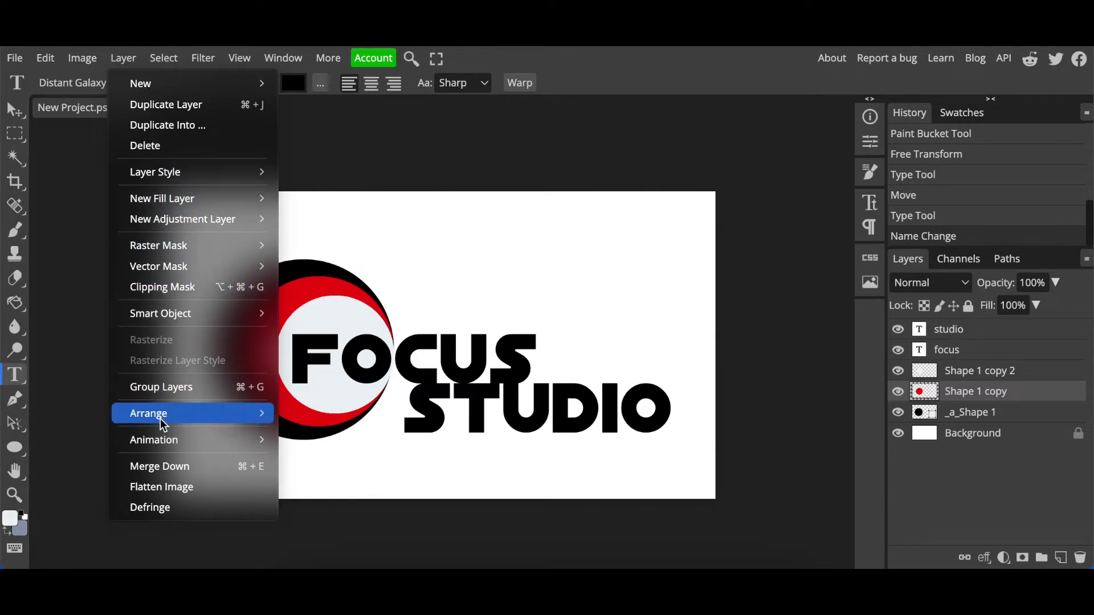
pyautogui.moveTo(268, 440)
pyautogui.click(345, 447)
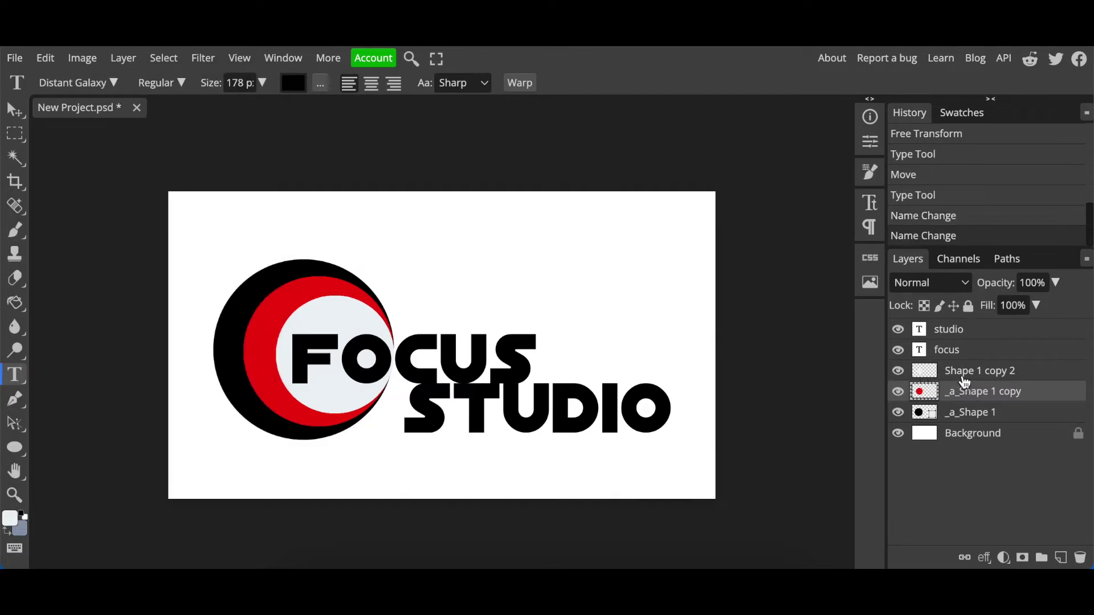
# Step: Rename the grey circle layer to _a_Shape 1 copy 2
pyautogui.click(961, 378)
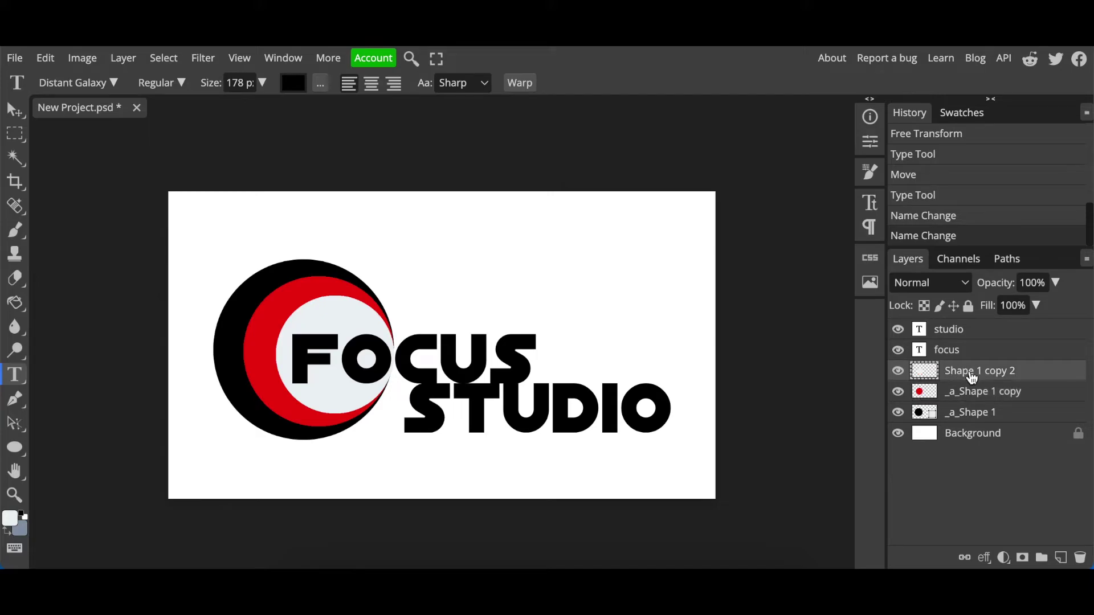
pyautogui.doubleClick(971, 371)
pyautogui.click(953, 376)
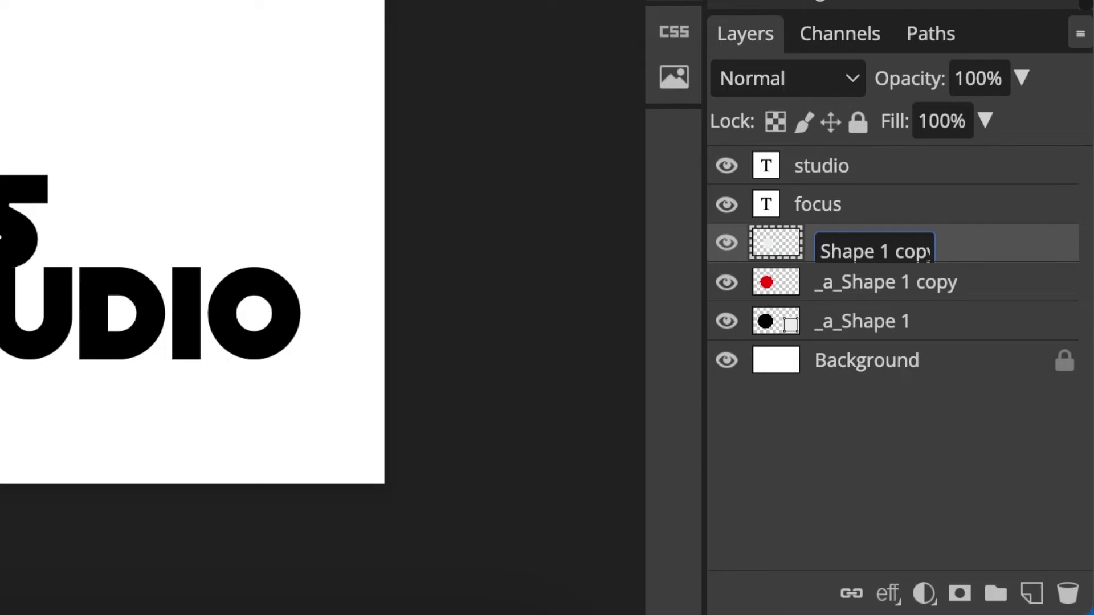
pyautogui.write('_a_')
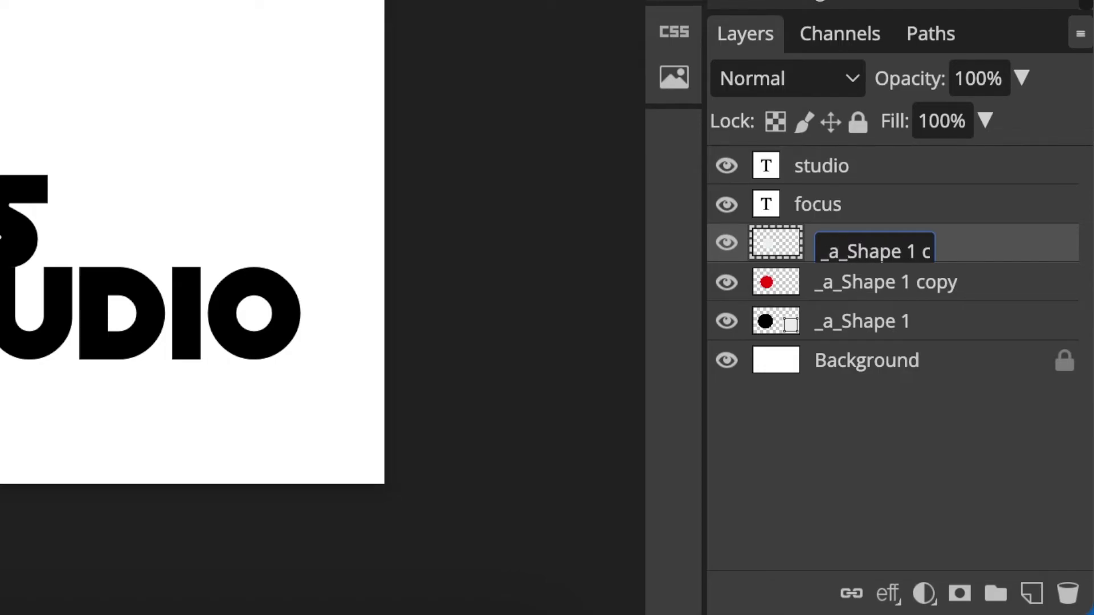
pyautogui.press('Return')
# Step: Select the focus text layer and browse the Layer and File menus
pyautogui.click(886, 220)
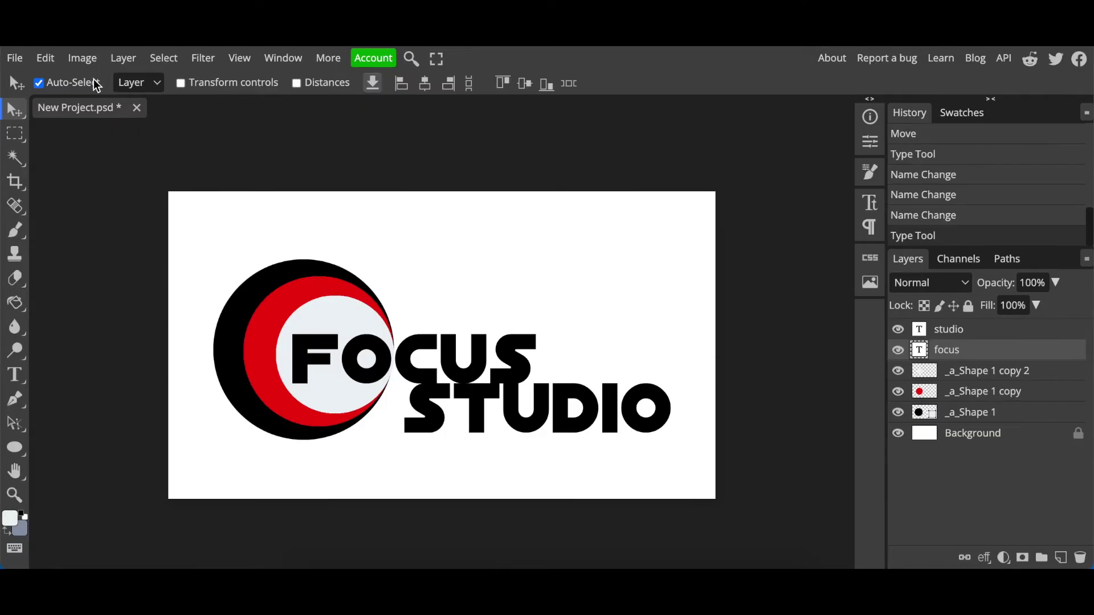
pyautogui.click(123, 58)
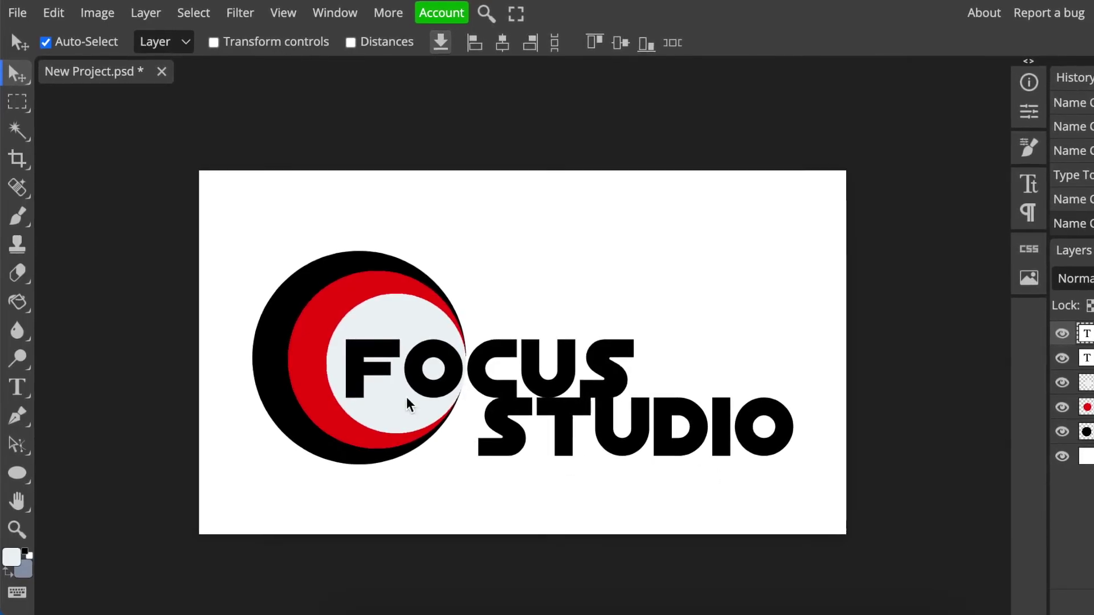
pyautogui.click(17, 12)
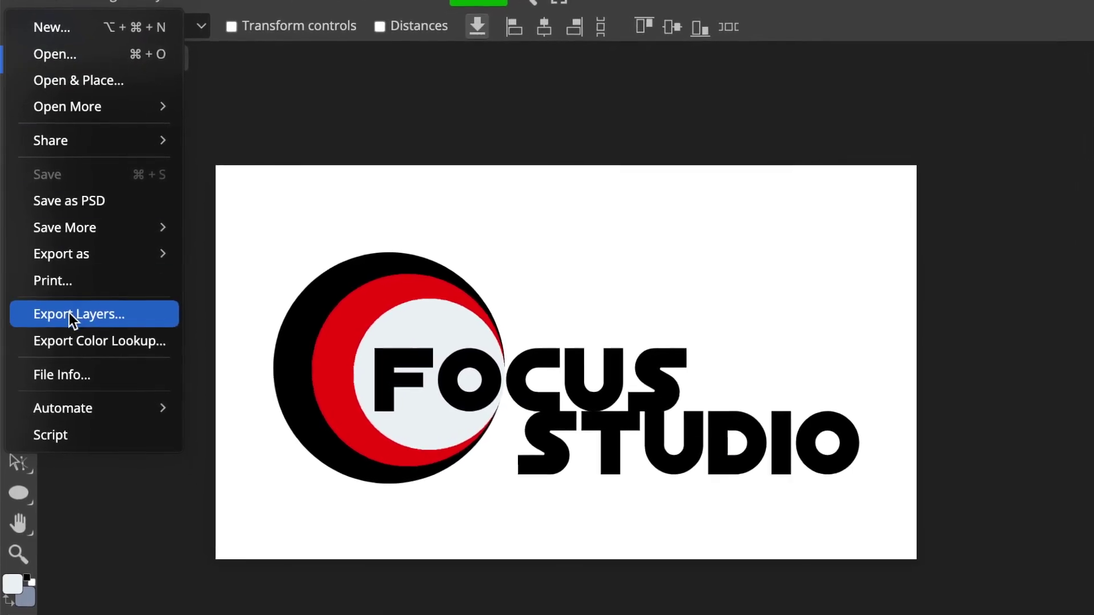
# Step: Export the animation as a GIF and lower the Save for web speed to 59%
pyautogui.moveTo(80, 253)
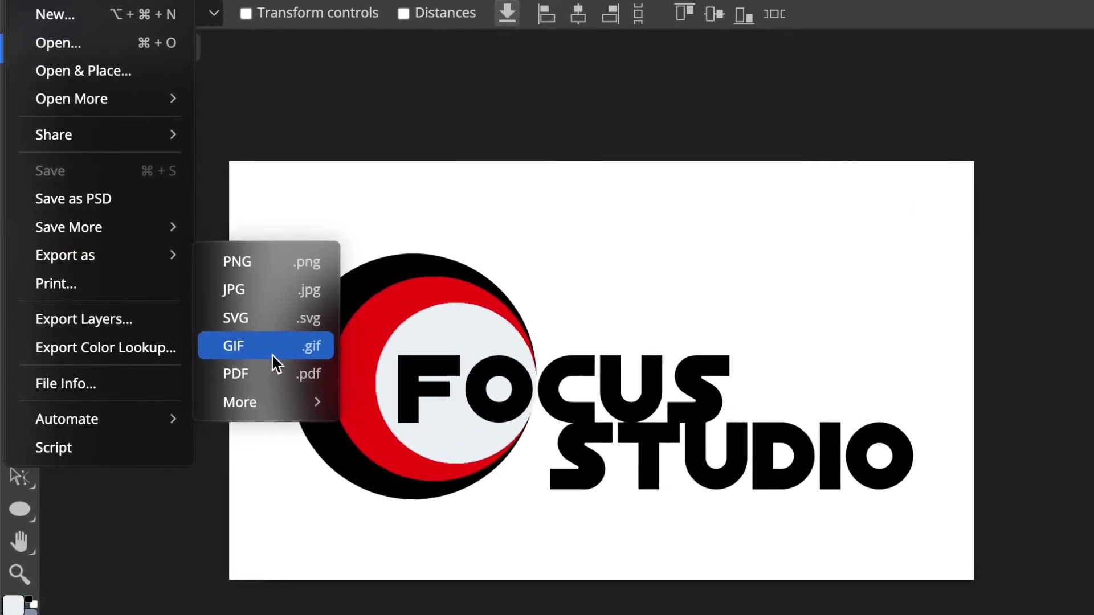
pyautogui.click(276, 356)
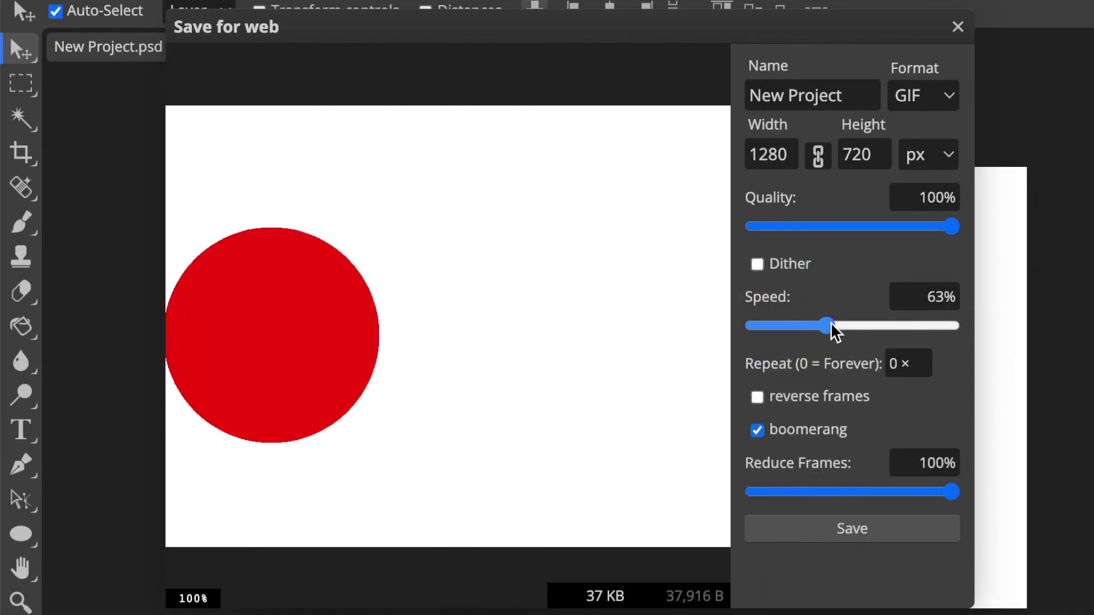
pyautogui.moveTo(831, 323); pyautogui.dragTo(824, 323)
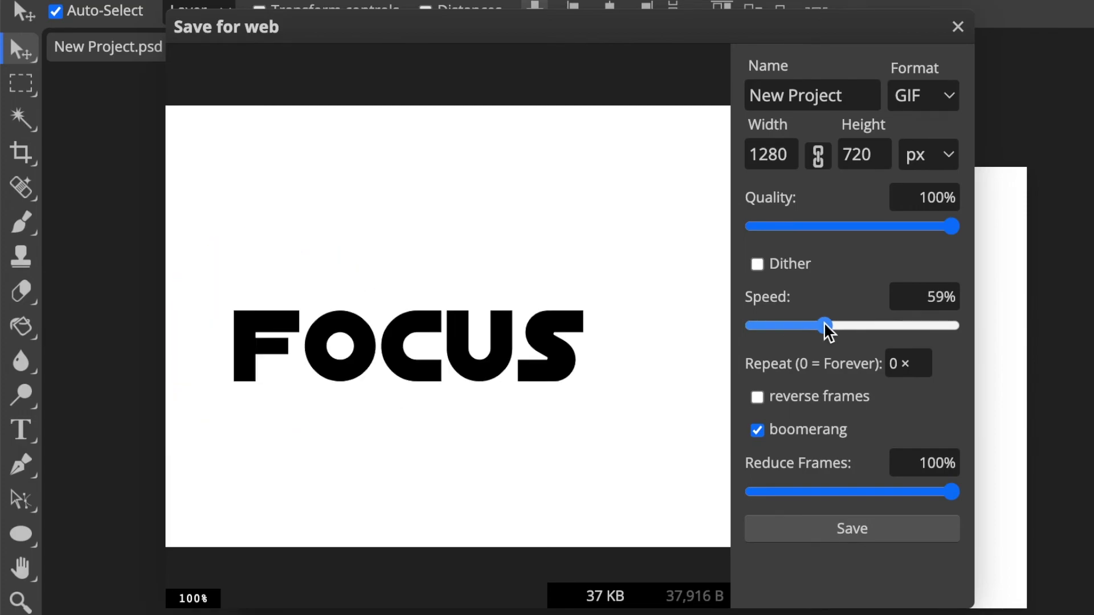